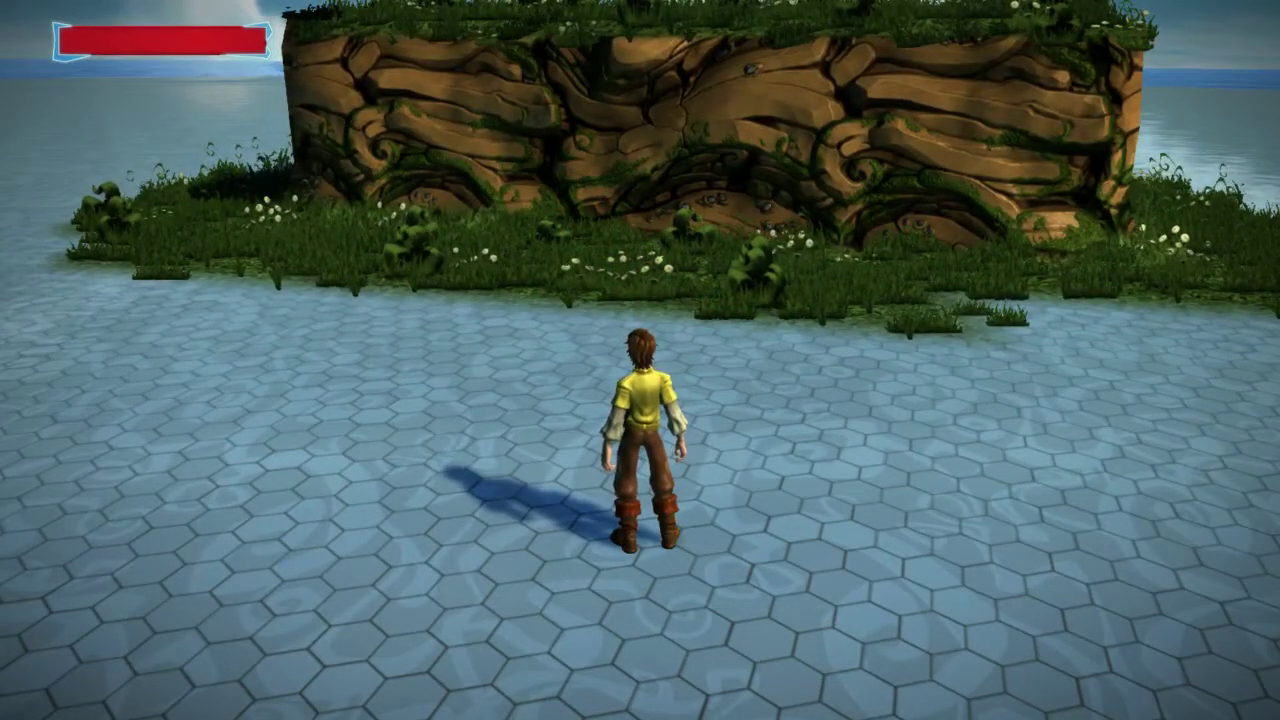
Return to edit mode and place an Archer's Arrow prop on the ground beside the character
key(Escape)
key(Return)
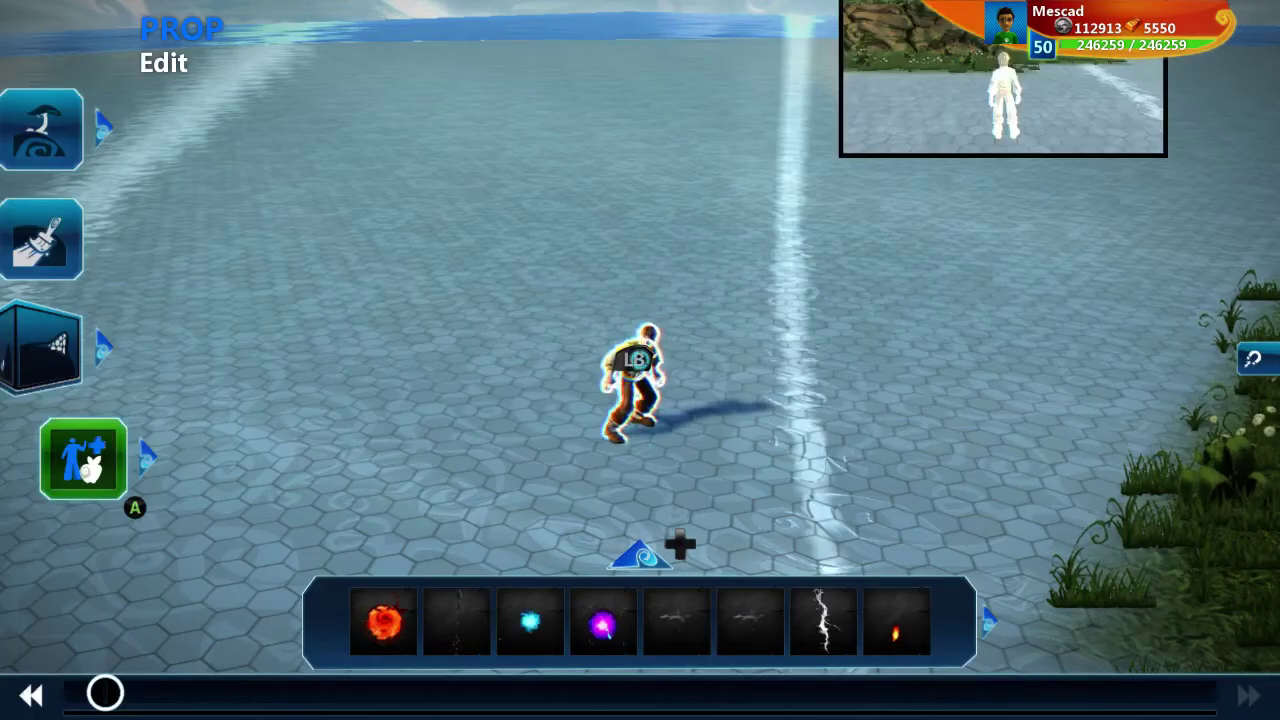
key(Right)
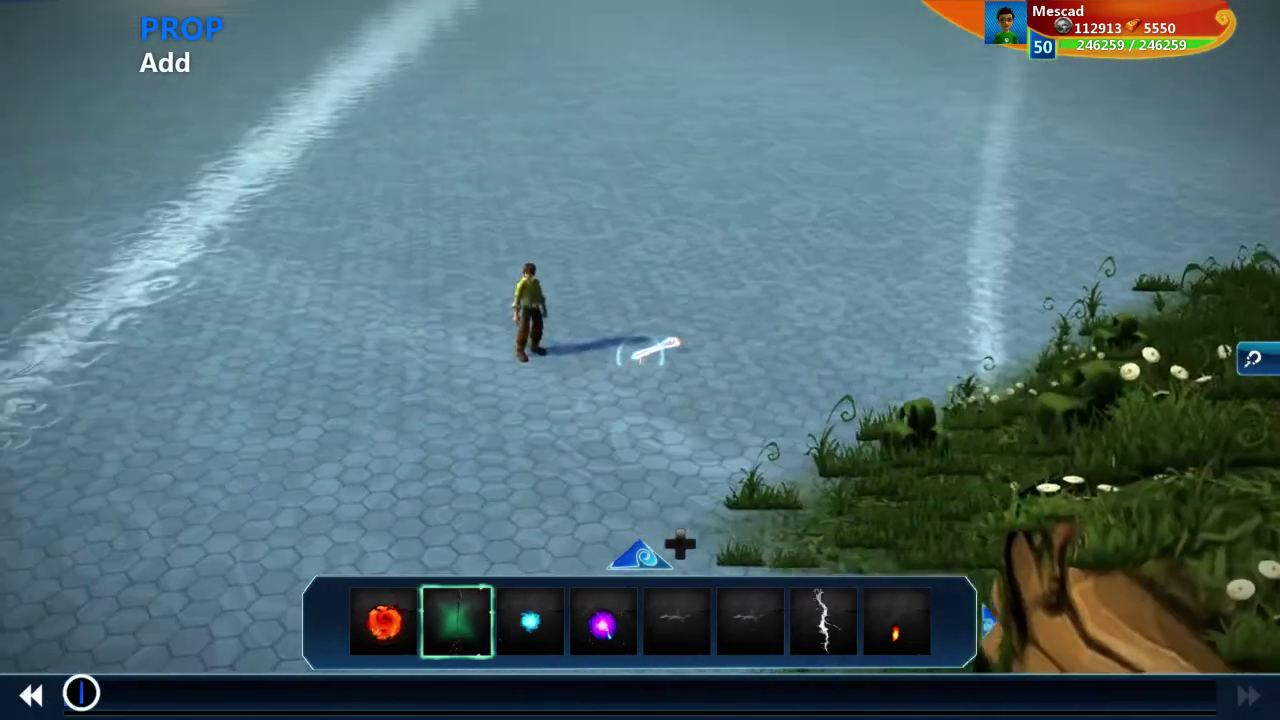
click(640, 355)
key(b)
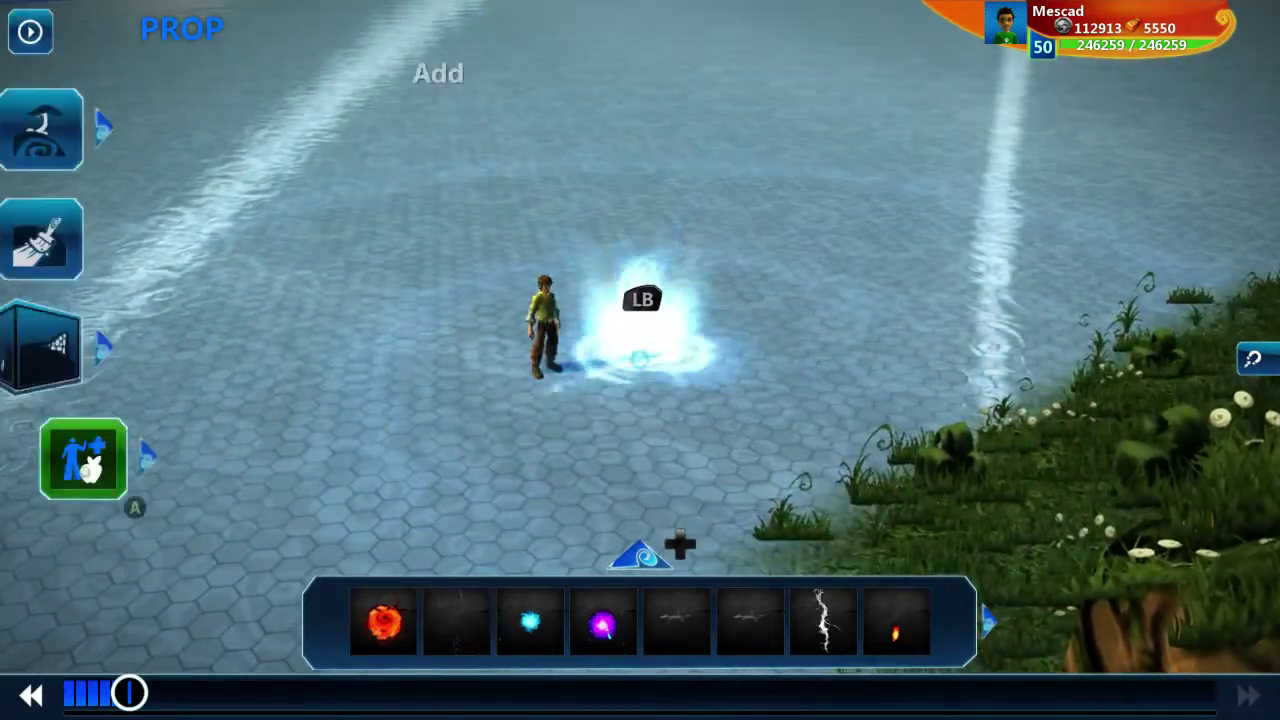
Set the Template option in the Archer's Arrow's brain properties to True
key(a)
key(a)
key(Down)
key(a)
key(Up)
key(a)
key(Down)
key(Down)
key(Right)
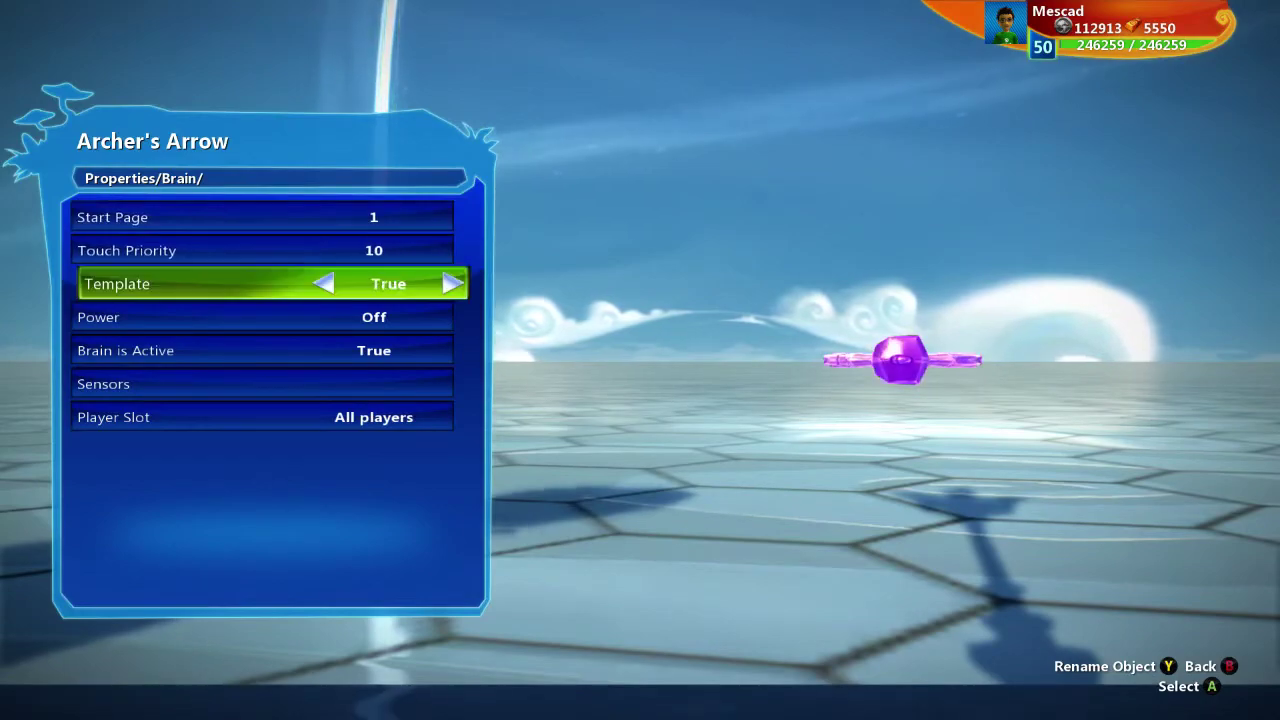
key(b)
key(b)
key(b)
key(b)
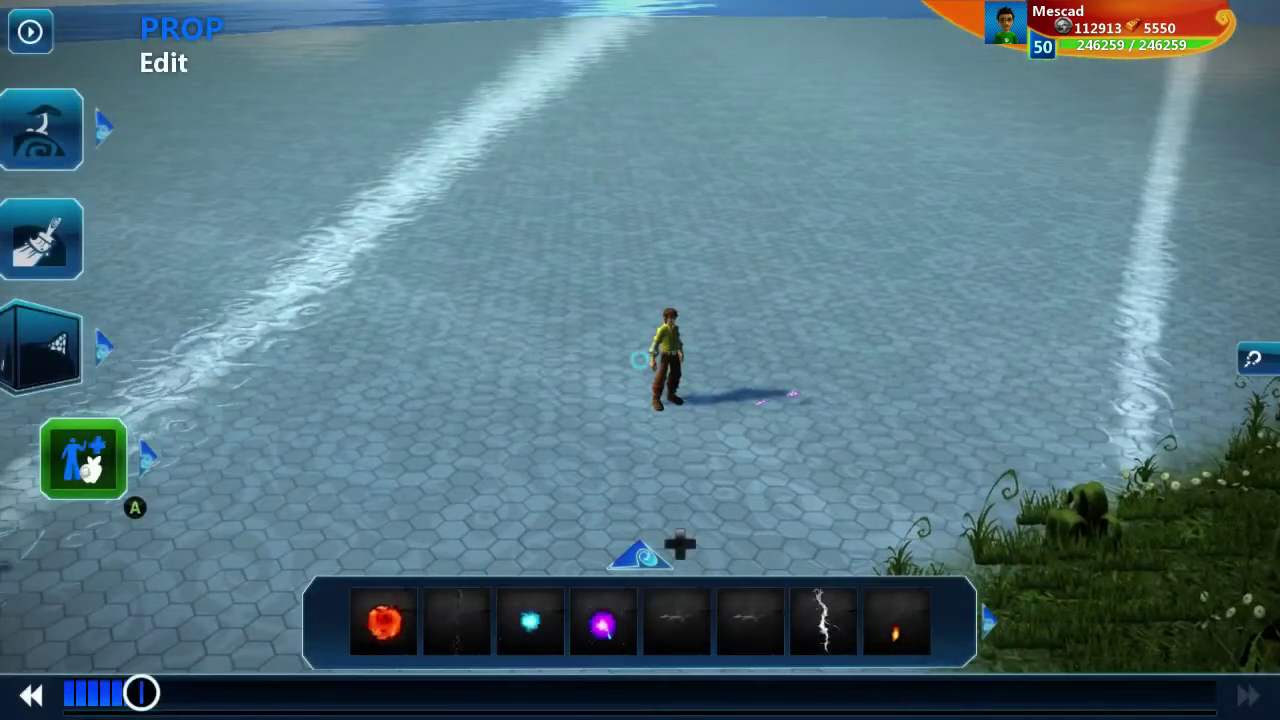
In row 1 of the character's brain, pick the placed Archer's Arrow as the object for the Y-triggered shoot action
key(a)
key(y)
key(Right)
key(Right)
key(Right)
key(Right)
key(a)
key(Up)
key(Right)
key(Return)
key(Return)
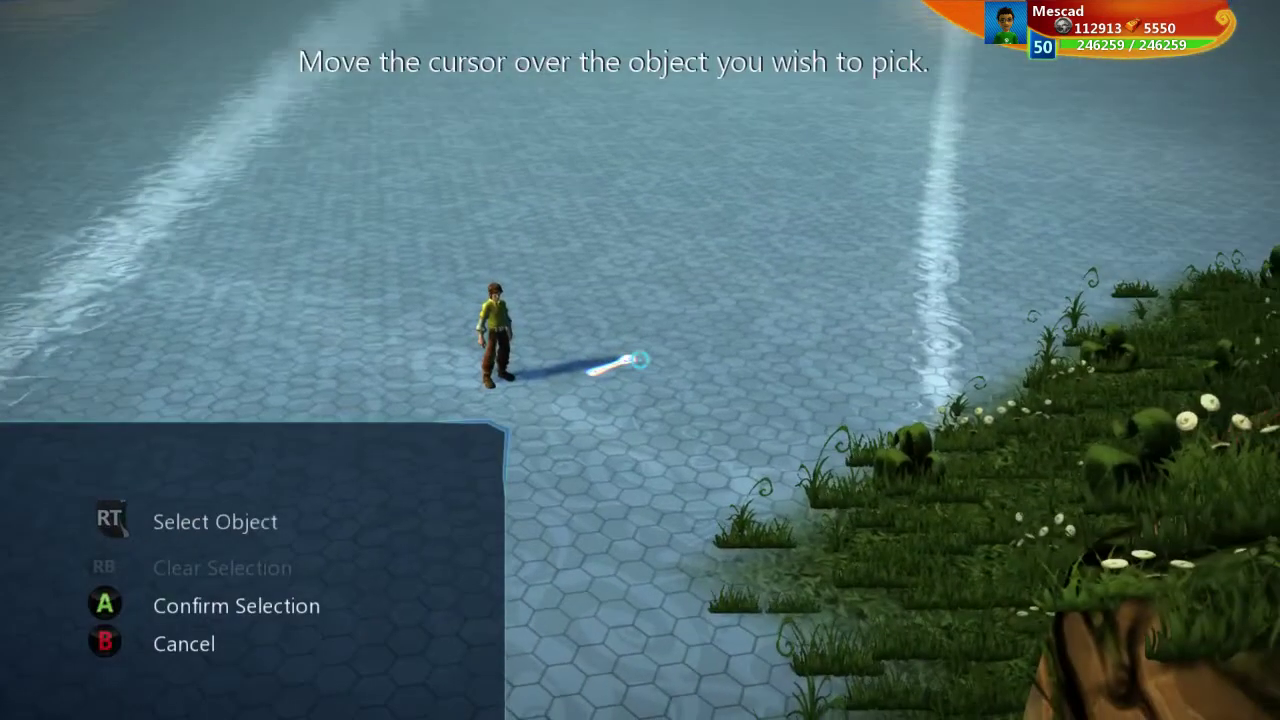
click(640, 360)
key(a)
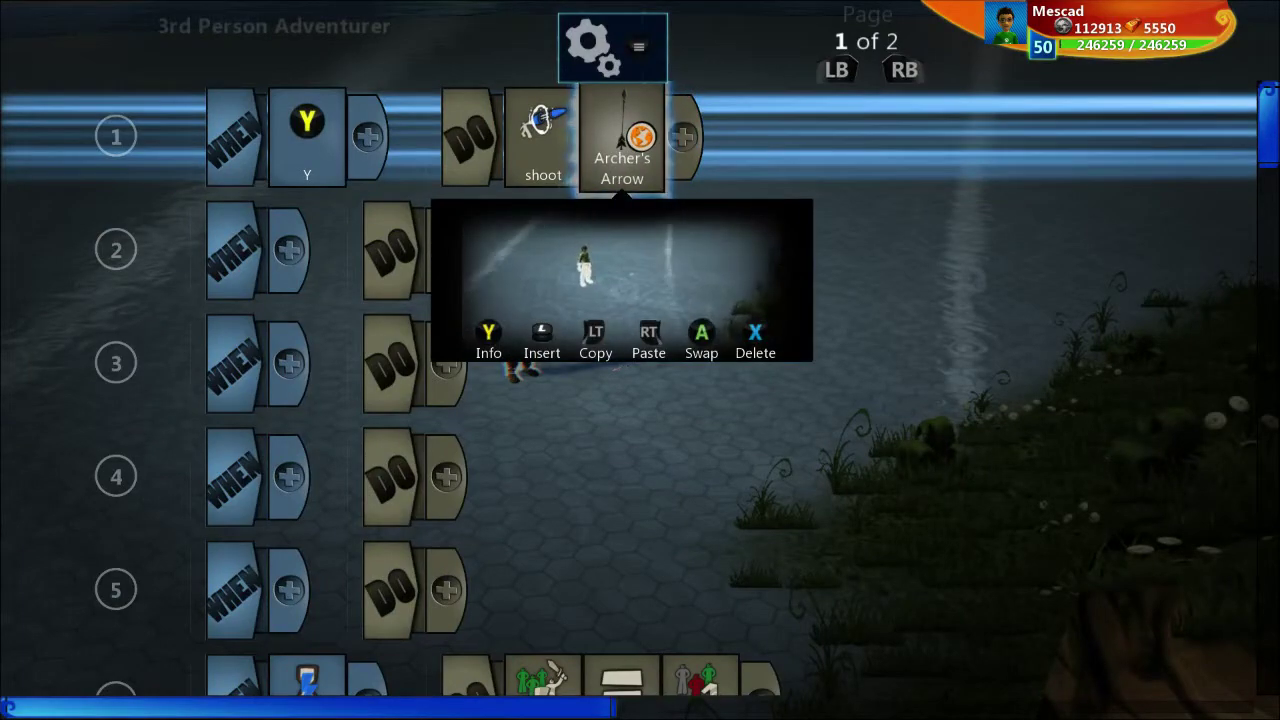
key(Escape)
Test the level by shooting several arrows with the character, and return to edit mode
key(Escape)
key(Return)
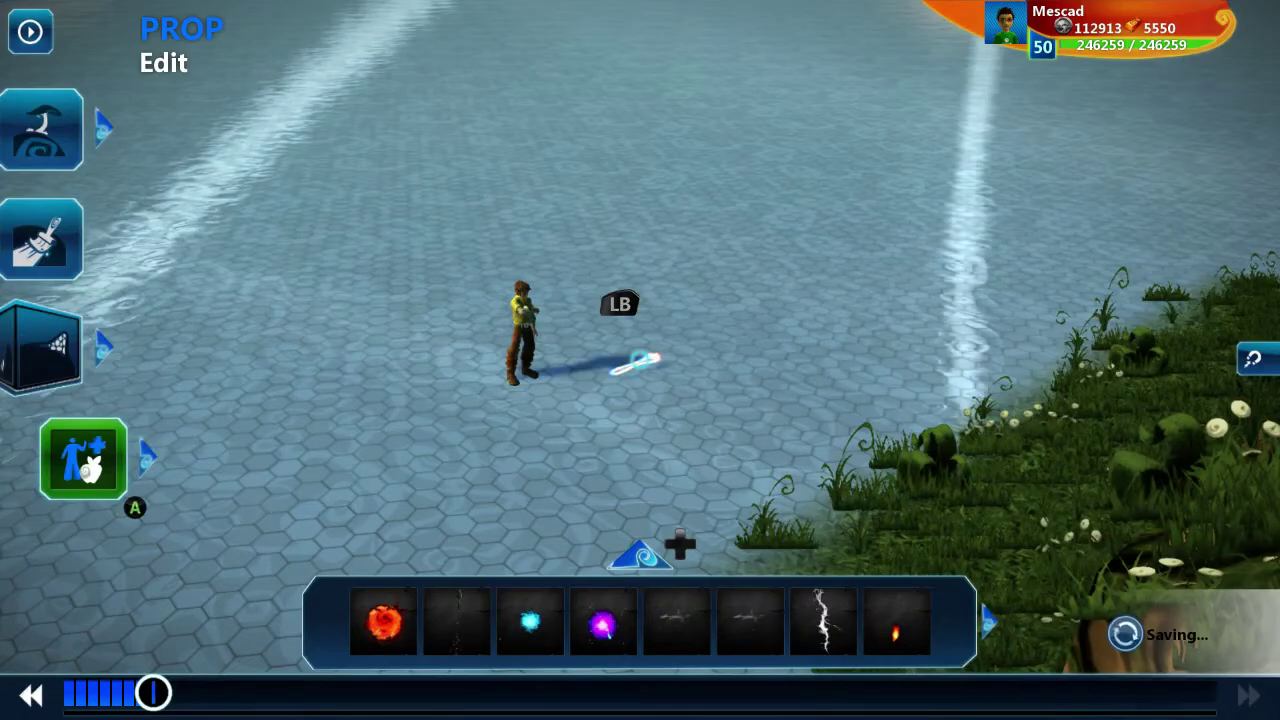
key(w)
key(x)
key(x)
key(x)
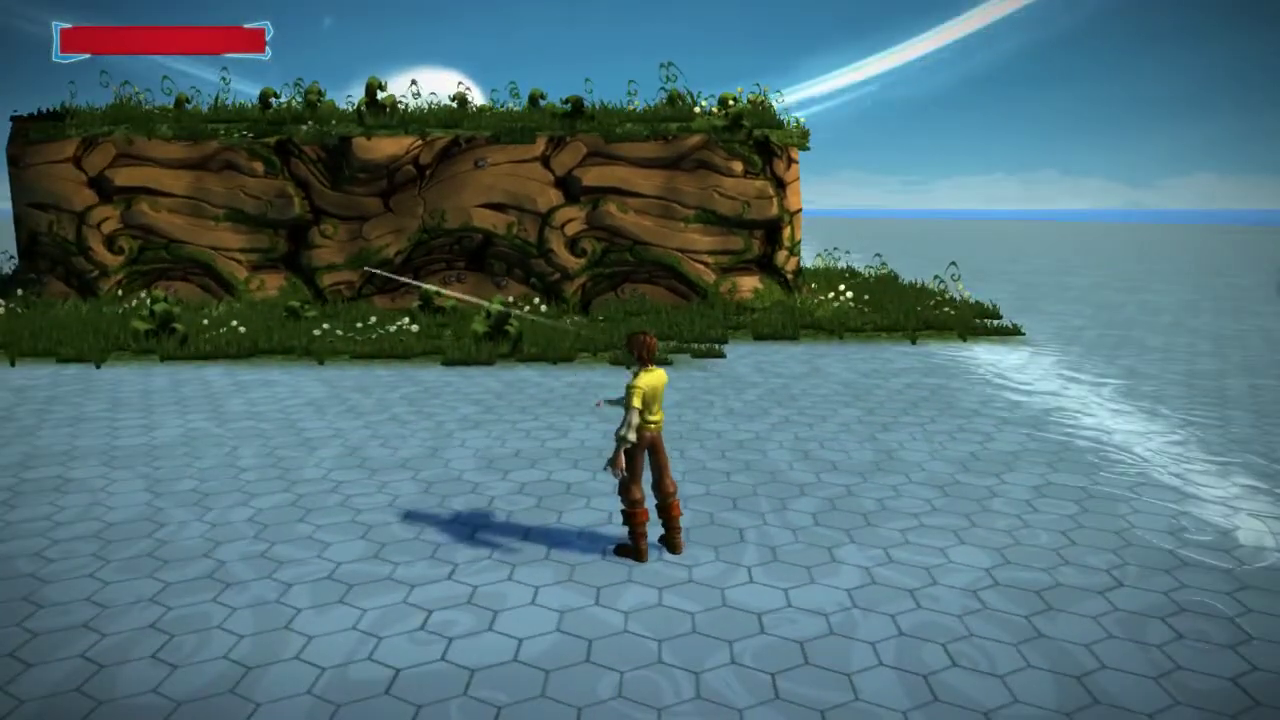
key(x)
key(x)
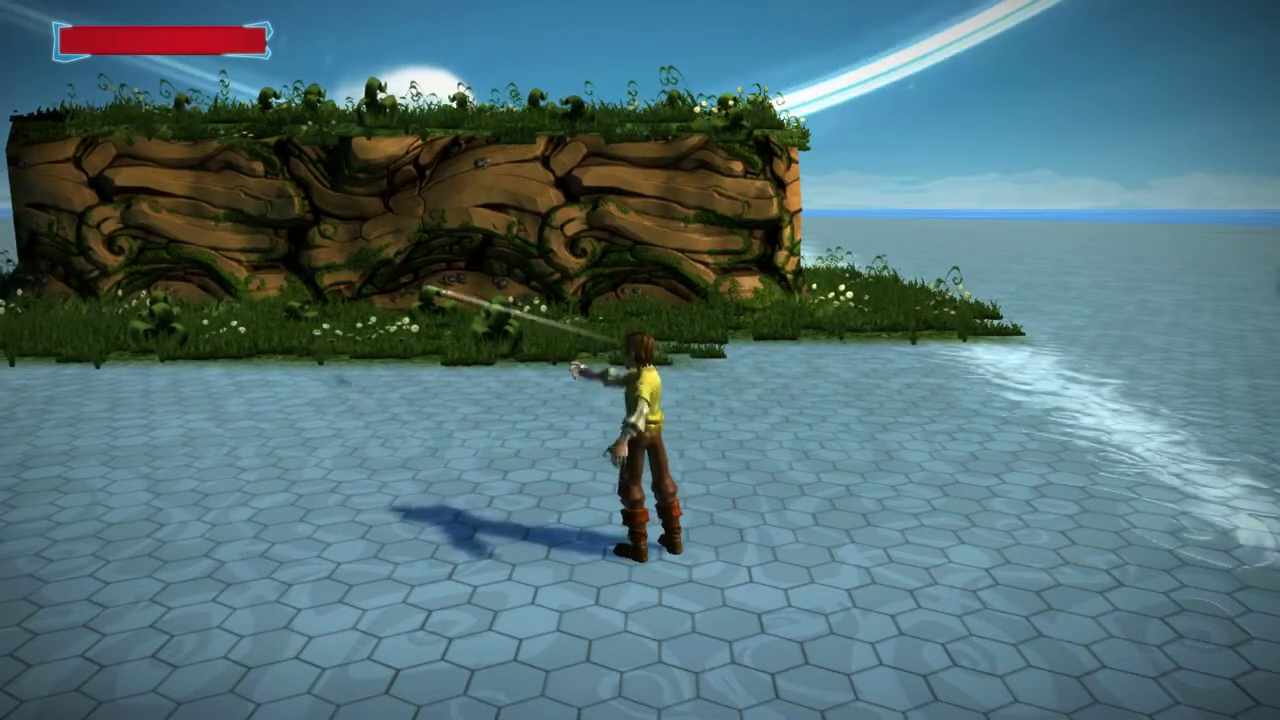
key(Escape)
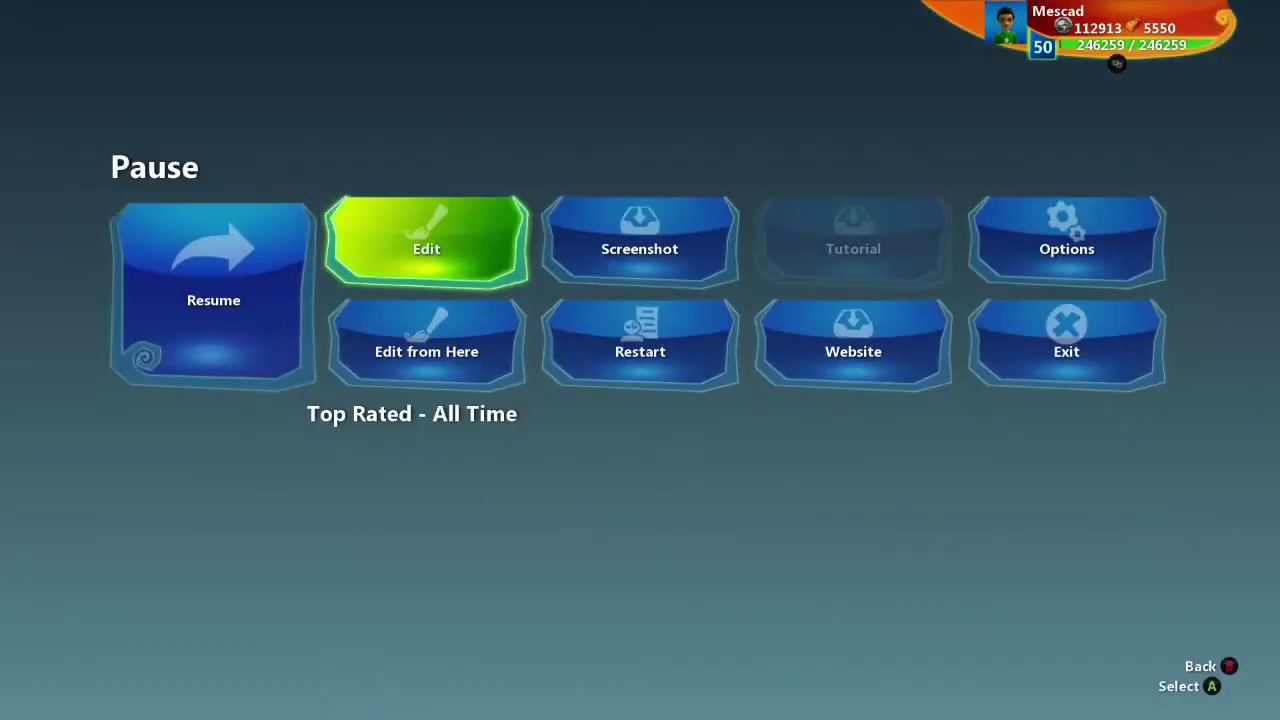
key(Return)
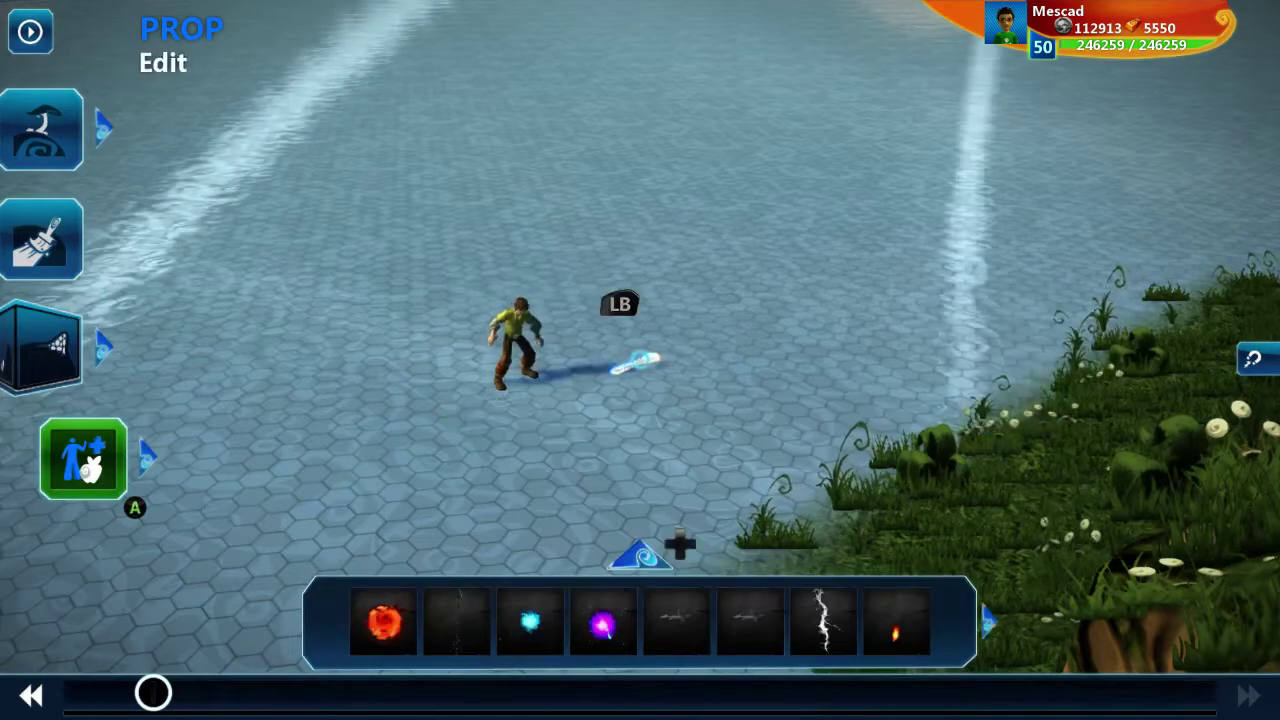
Open the prop gallery and display its Effects category
key(Return)
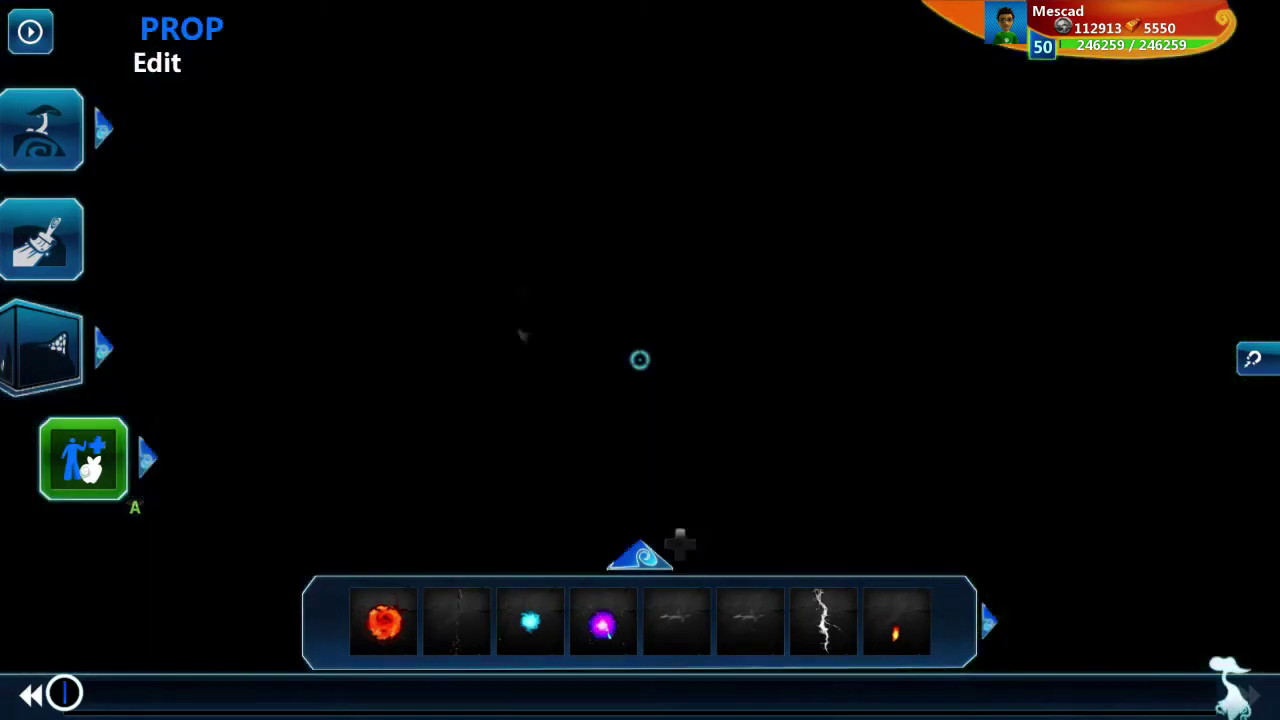
key(Up)
key(Down)
key(Right)
key(Right)
key(Right)
key(Right)
key(Right)
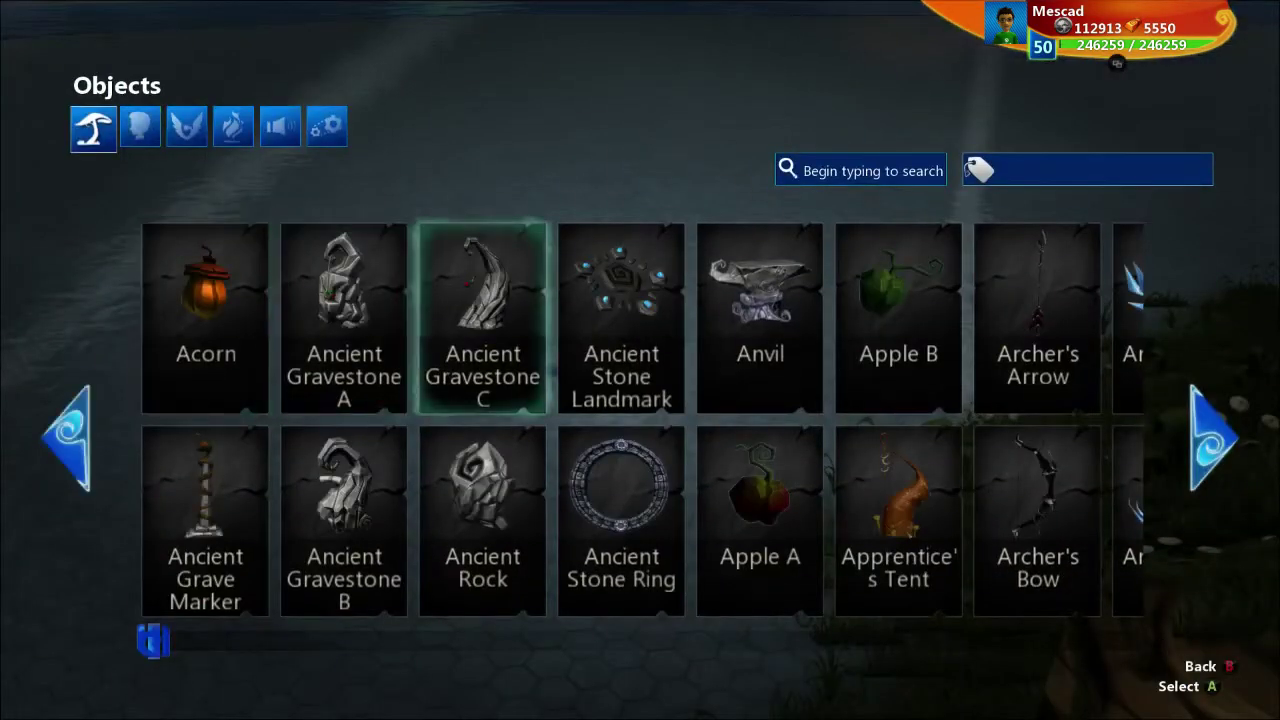
key(Left)
key(Left)
key(Left)
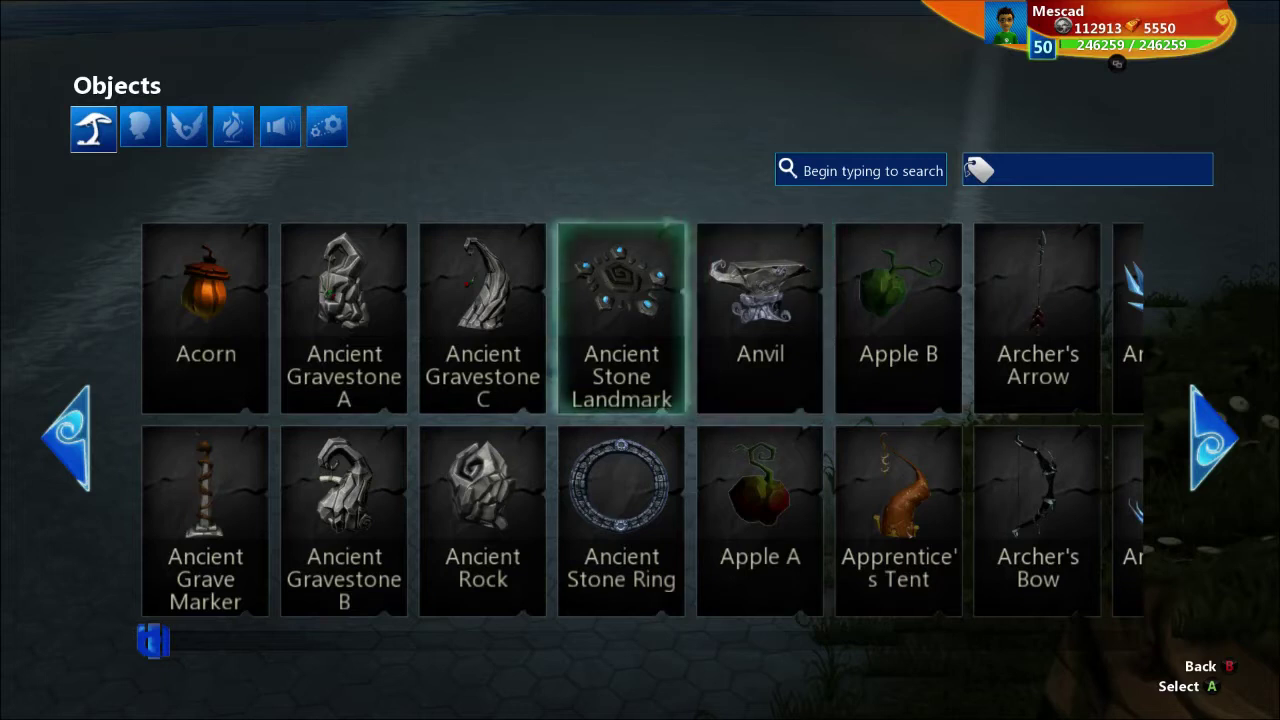
key(Up)
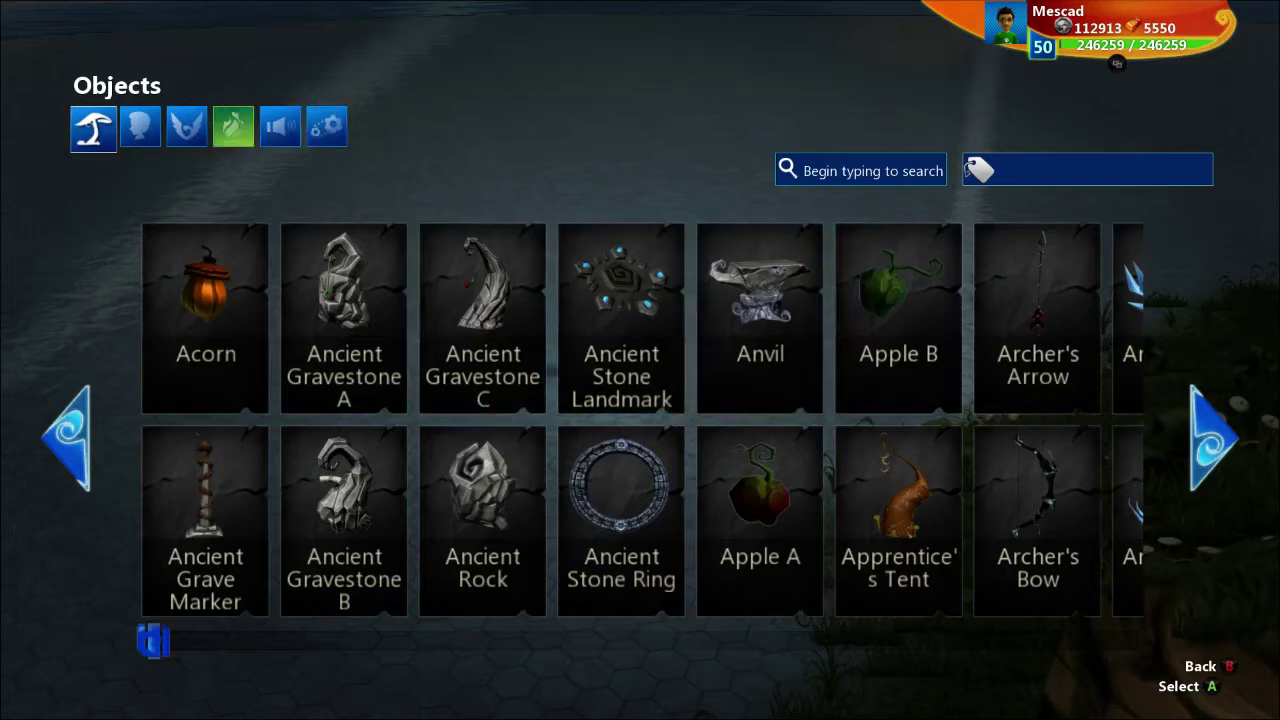
key(Return)
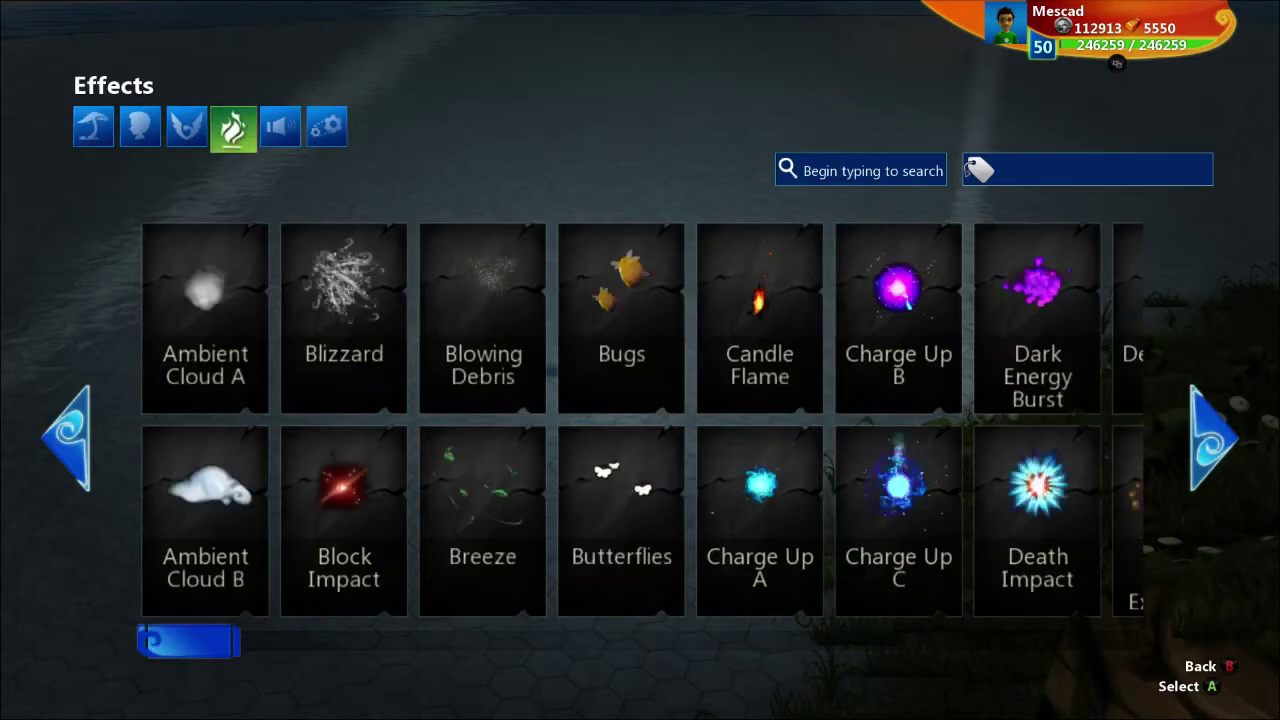
Browse the effects to the Fireball entry and close the gallery
key(Down)
key(Right)
key(Right)
key(Right)
key(Right)
key(Right)
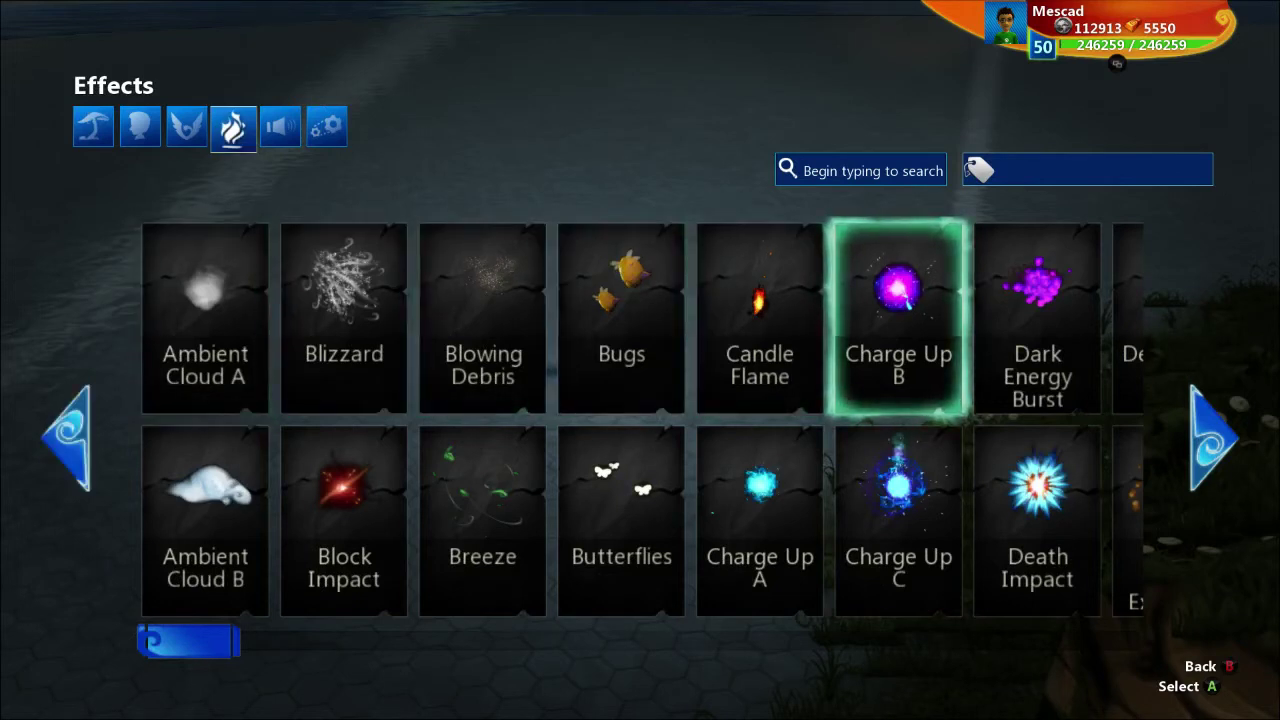
key(Right)
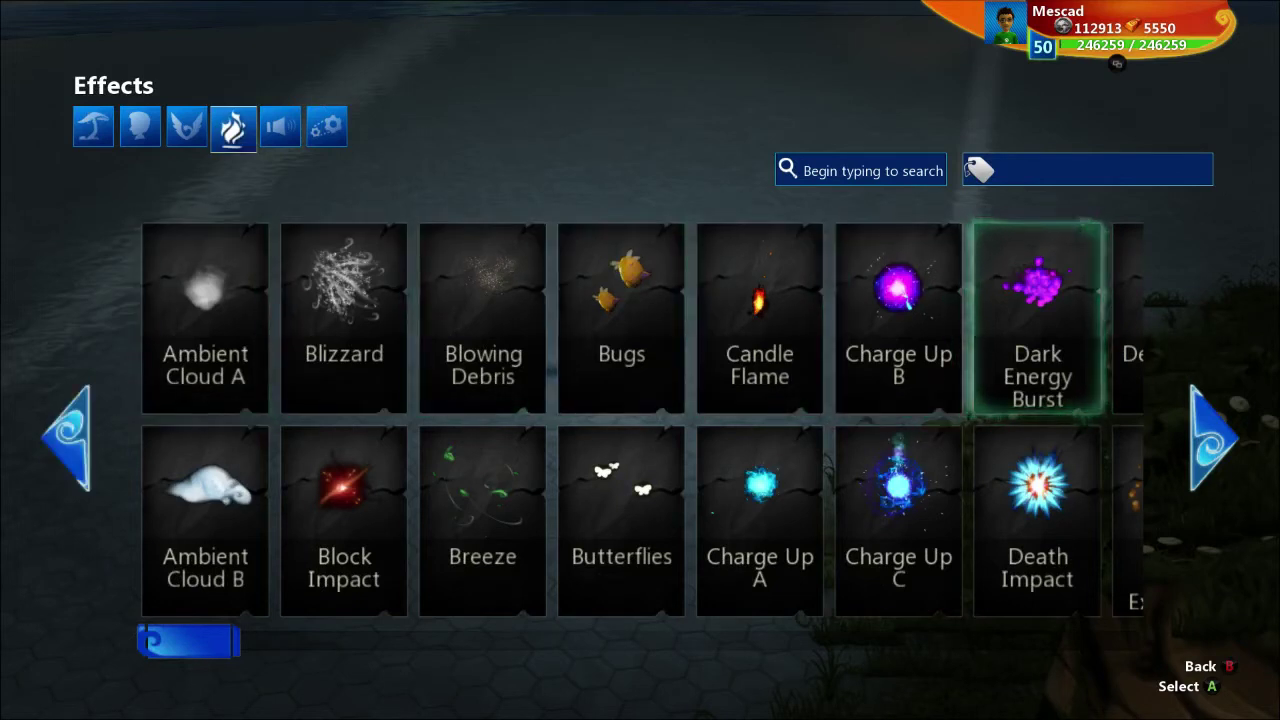
key(Right)
key(Right)
key(Right)
key(Right)
key(Right)
key(Right)
key(Right)
key(Right)
key(Right)
key(Down)
key(Right)
key(Right)
key(Right)
key(Right)
key(Right)
key(Right)
key(Right)
key(Right)
key(Right)
key(Right)
key(Right)
key(Right)
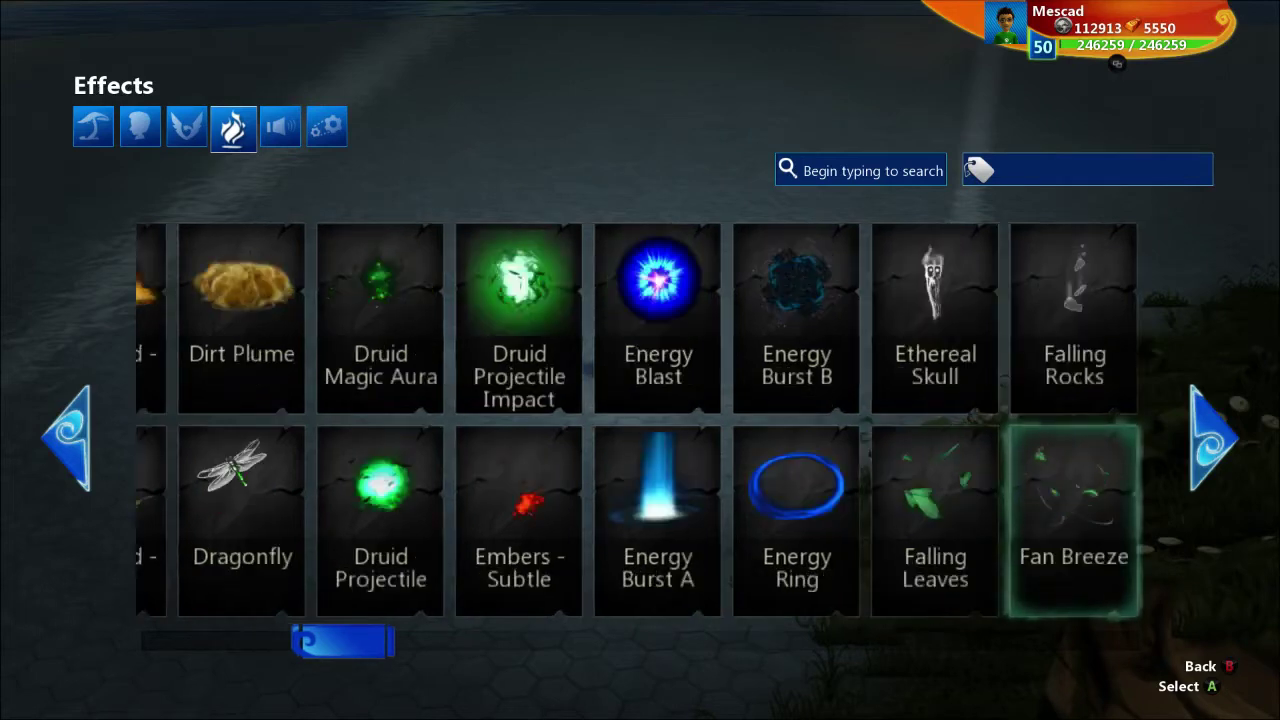
key(Right)
key(Left)
key(Left)
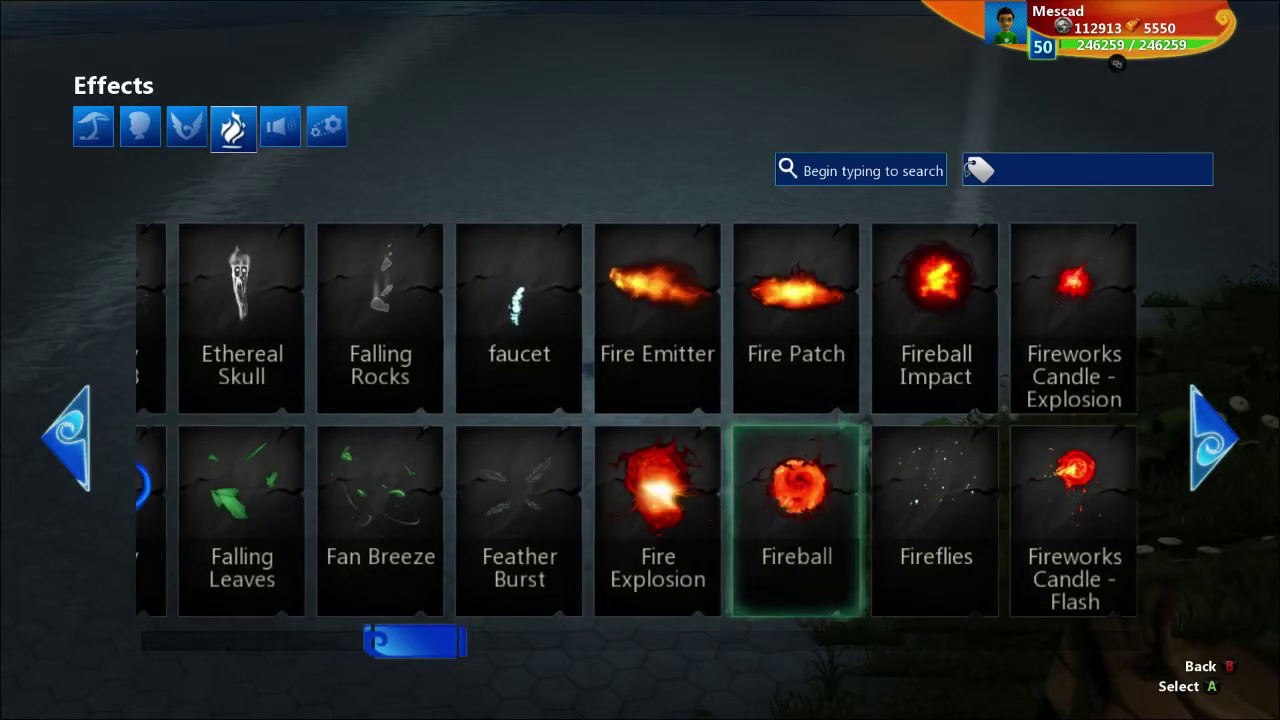
key(Escape)
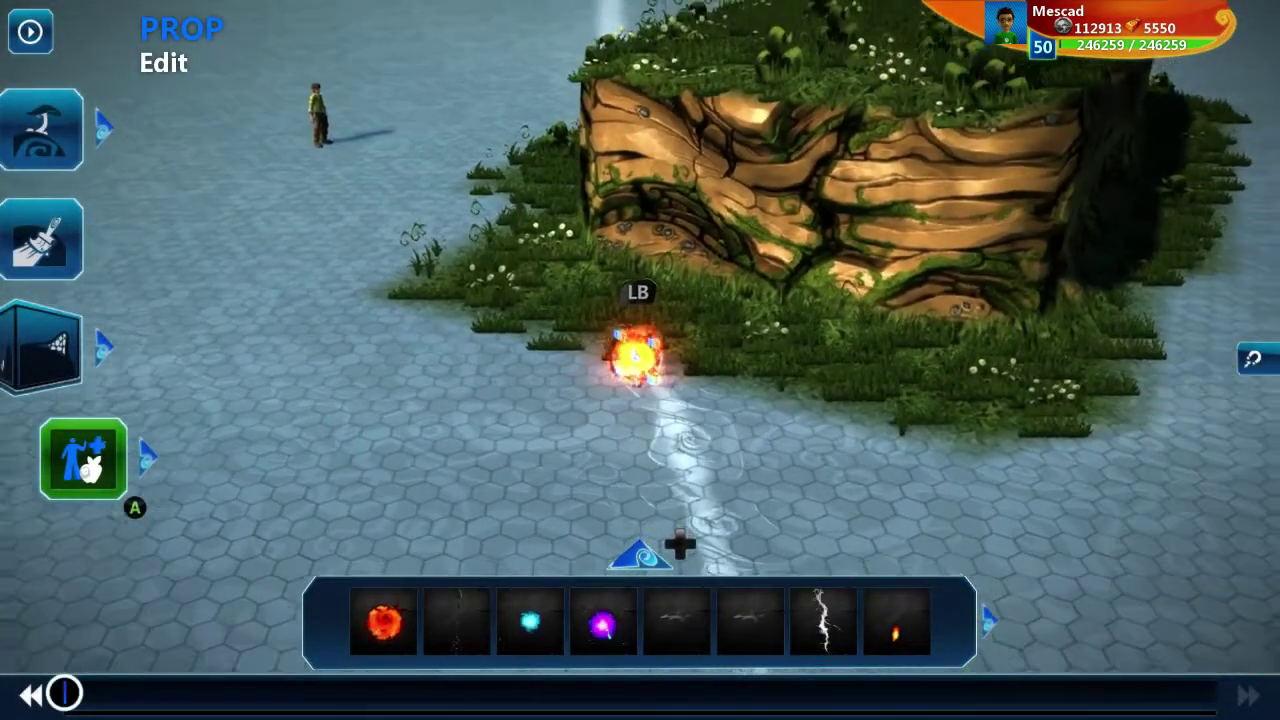
Move the fireball effect away from the rock to a spot near the character
click(637, 357)
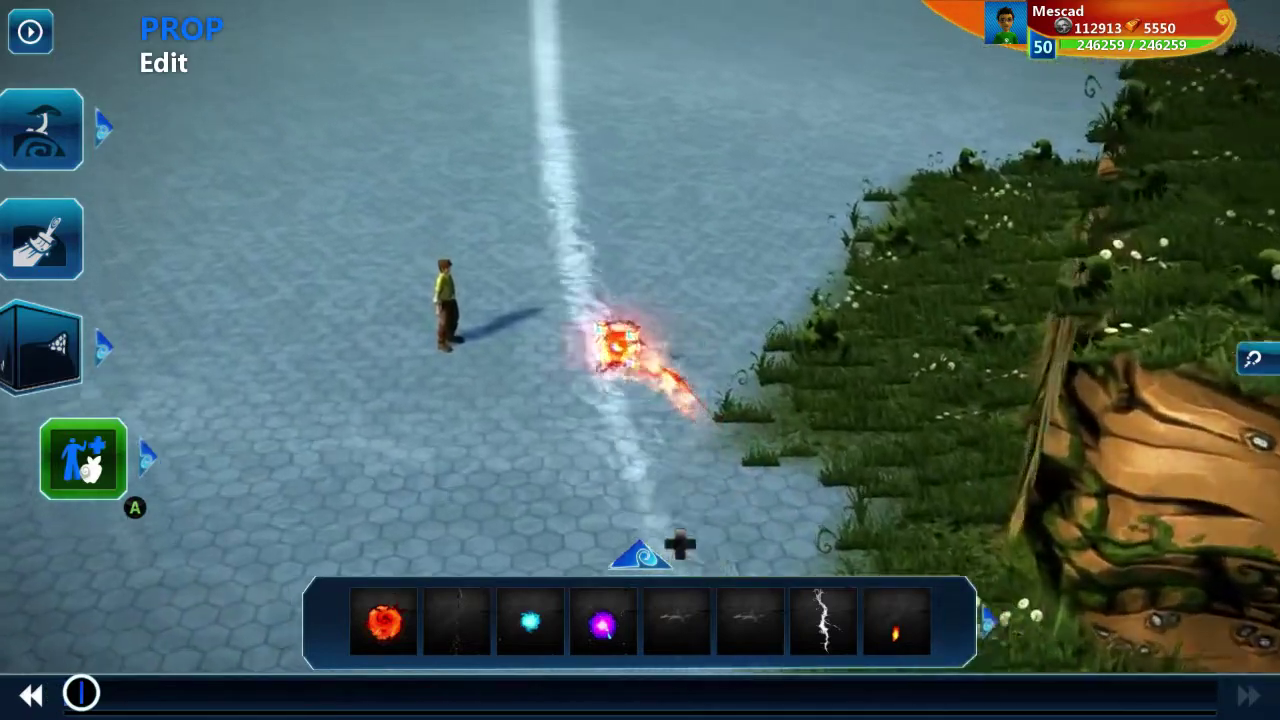
click(640, 358)
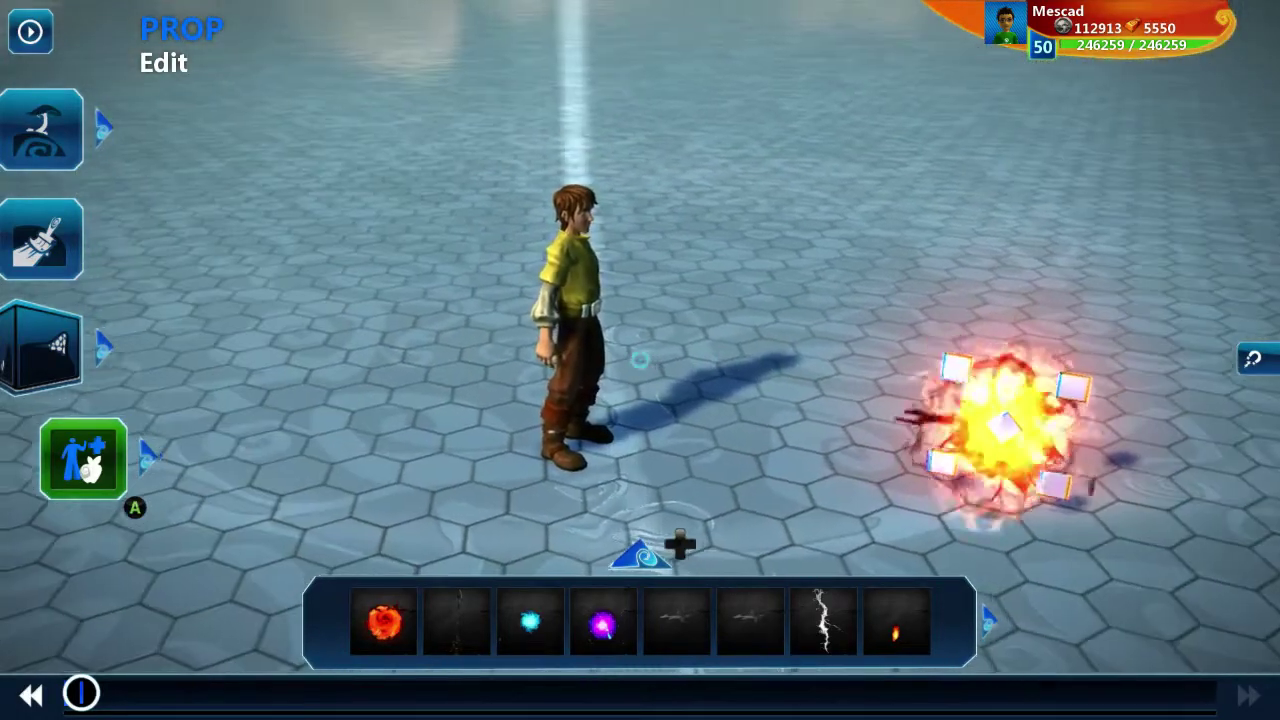
In row 1 of the character's brain, replace the missing prop of the shoot action with the fireball's FX Gizmo
click(640, 360)
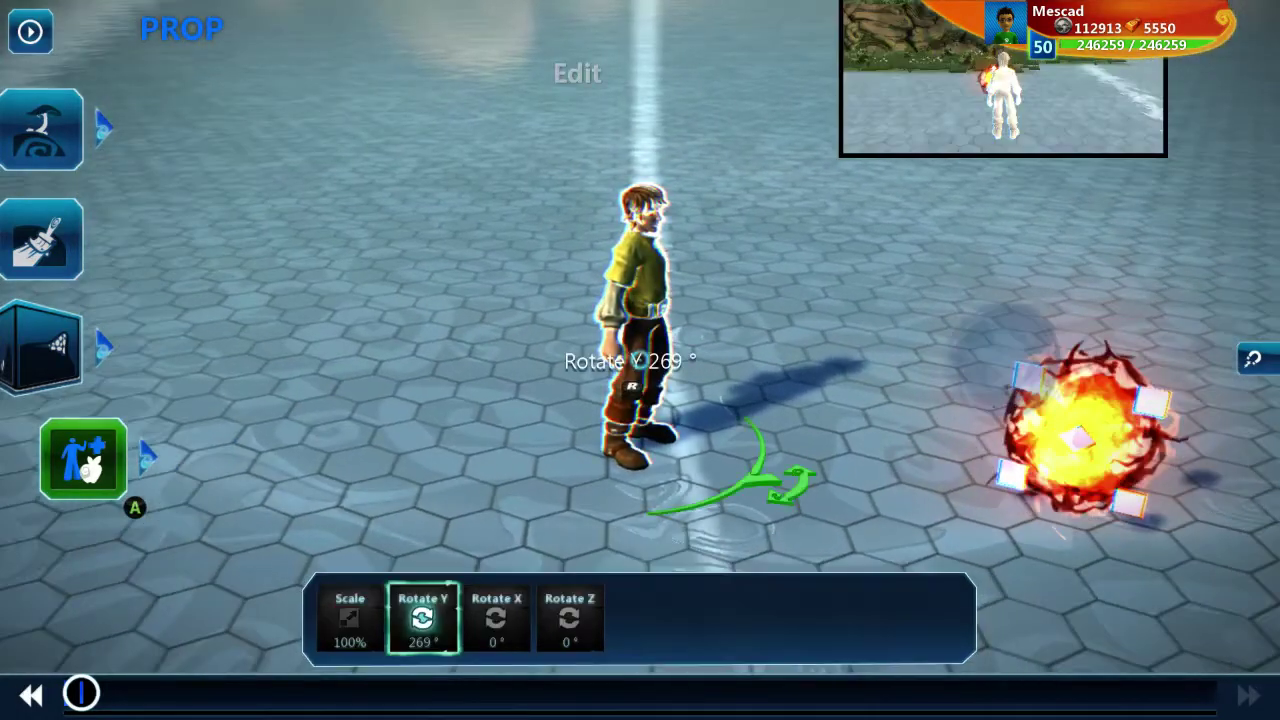
key(b)
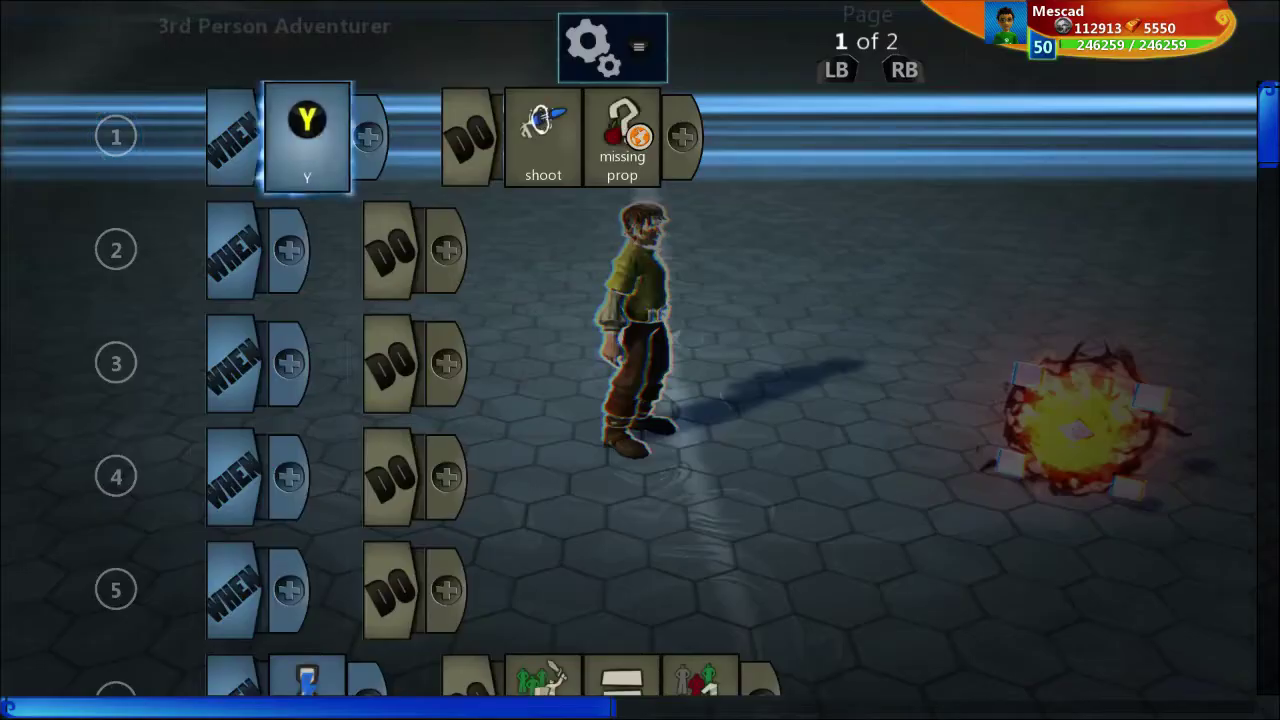
key(Return)
key(Return)
key(Return)
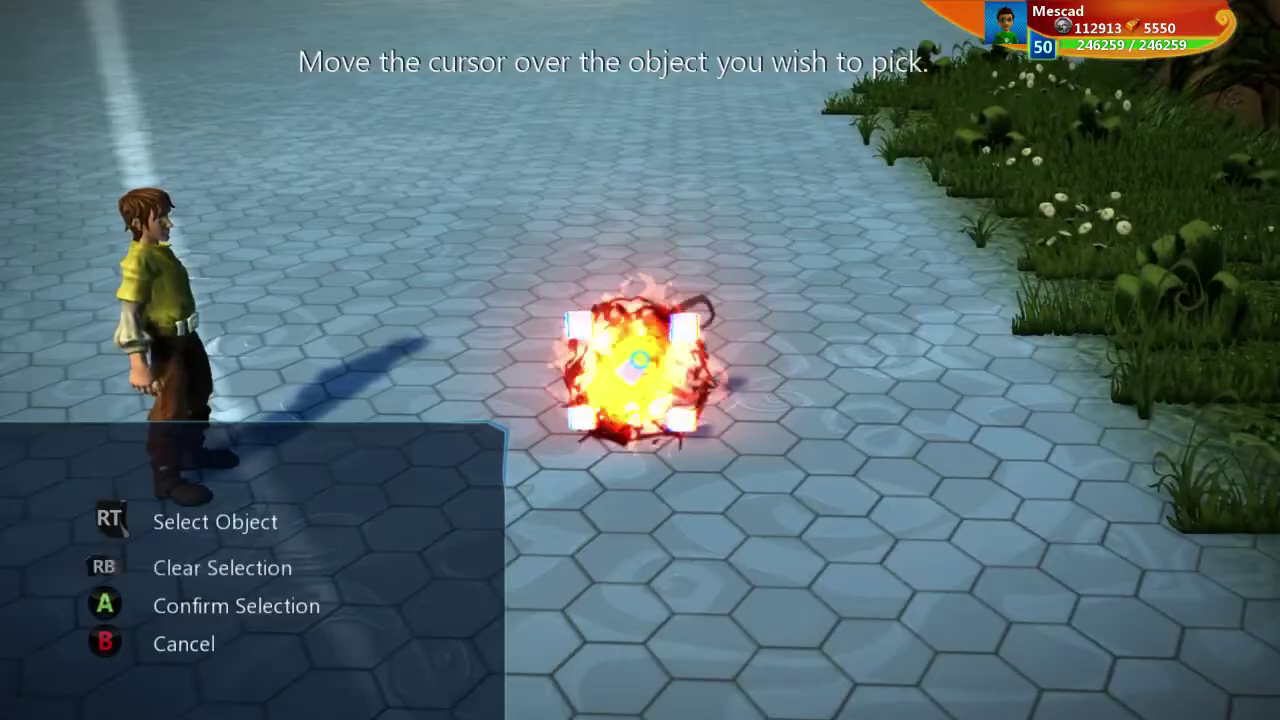
key(Return)
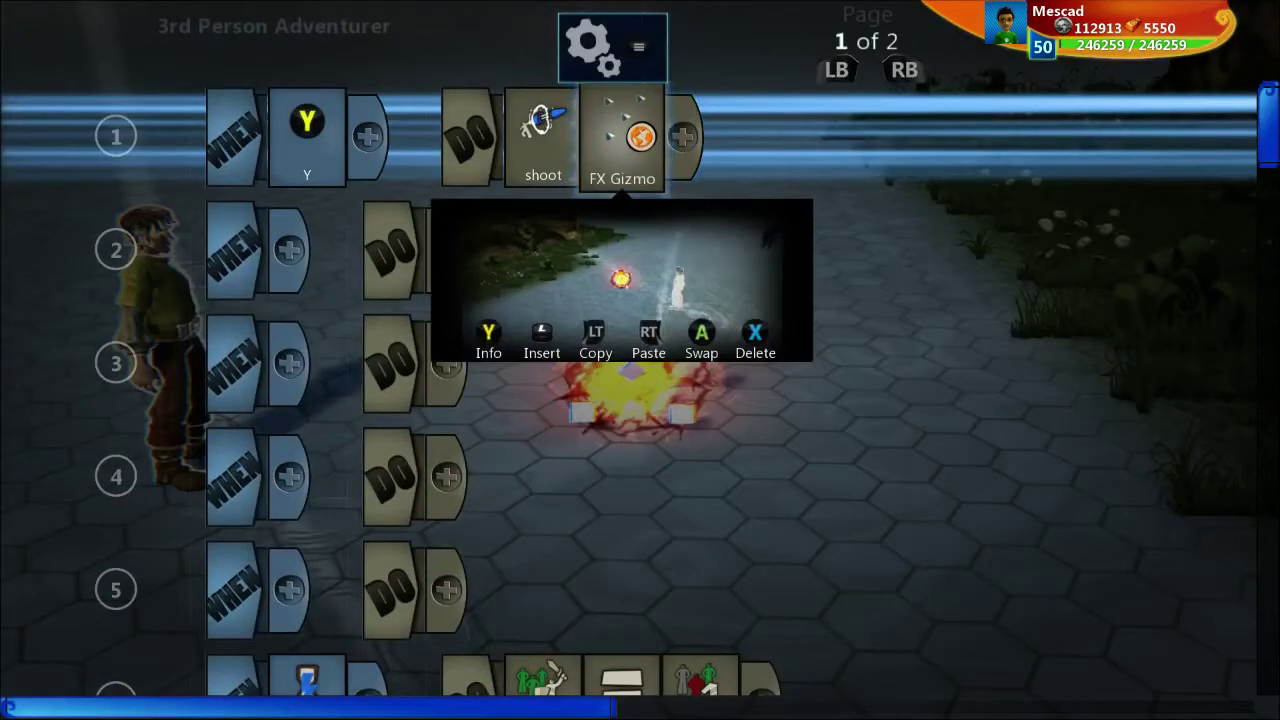
key(Escape)
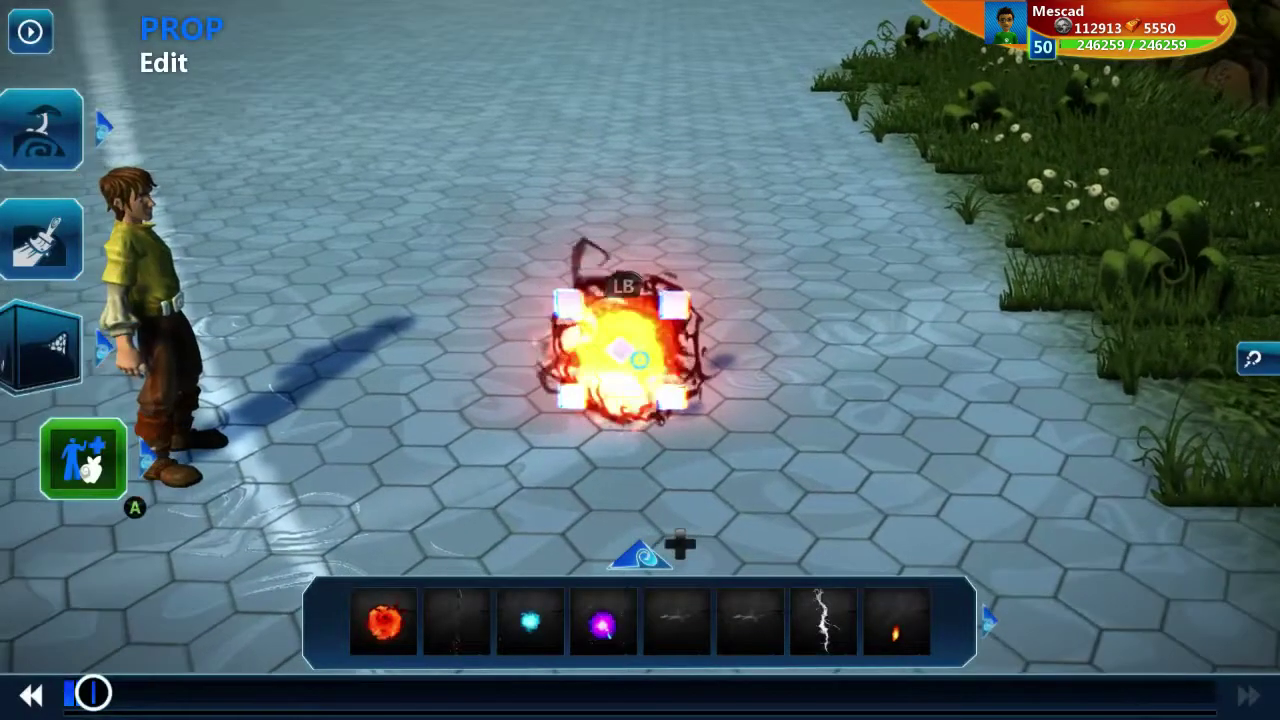
Test the level by shooting fireballs with the character, and return to edit mode
key(Escape)
key(Return)
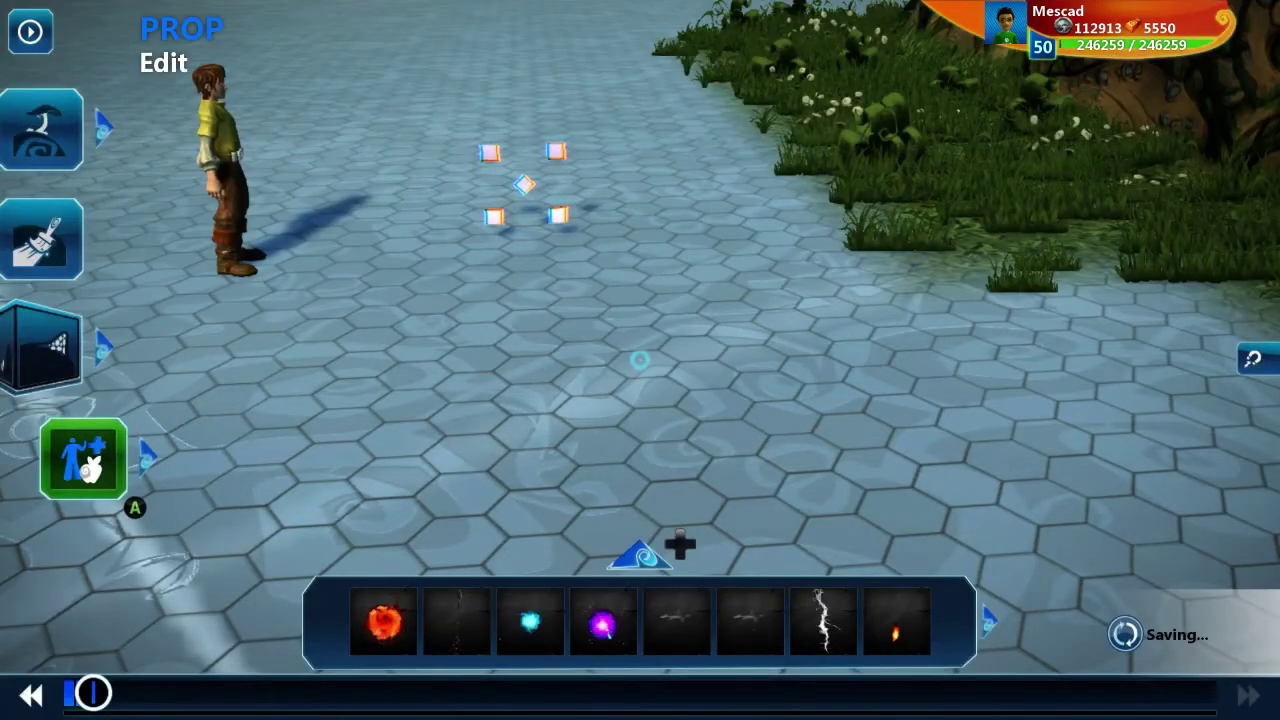
key(w)
key(x)
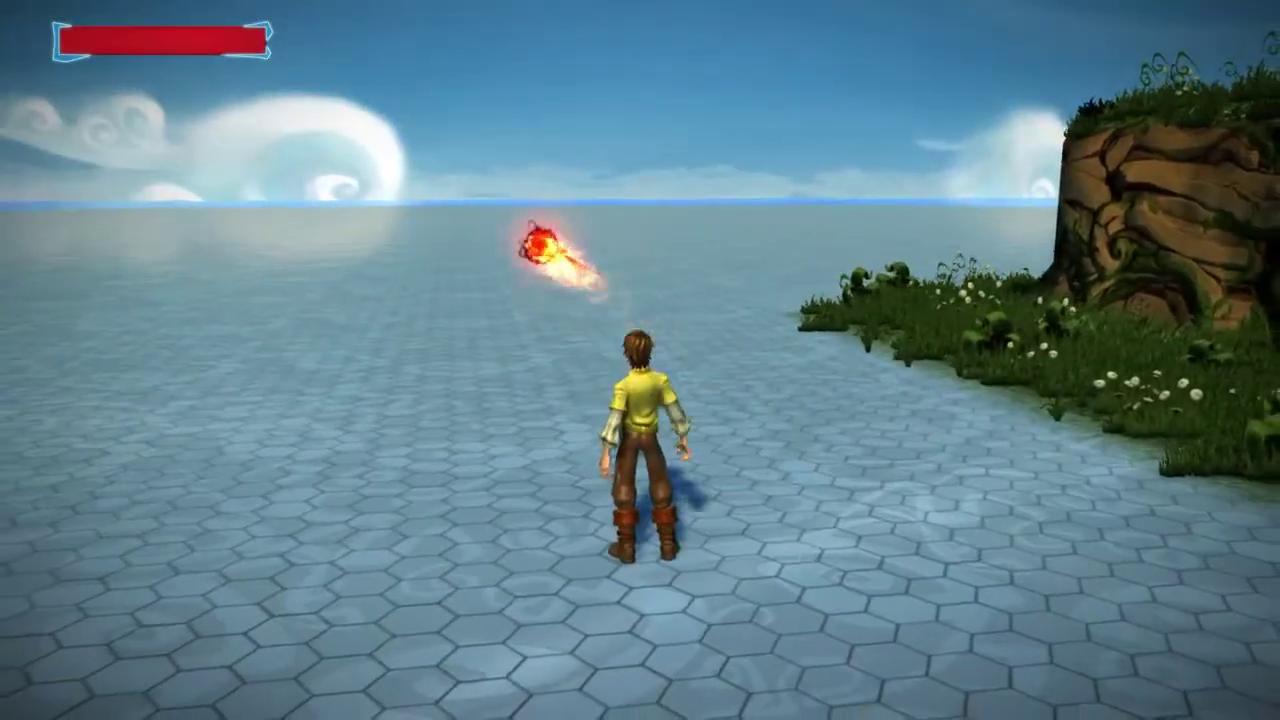
key(x)
key(x)
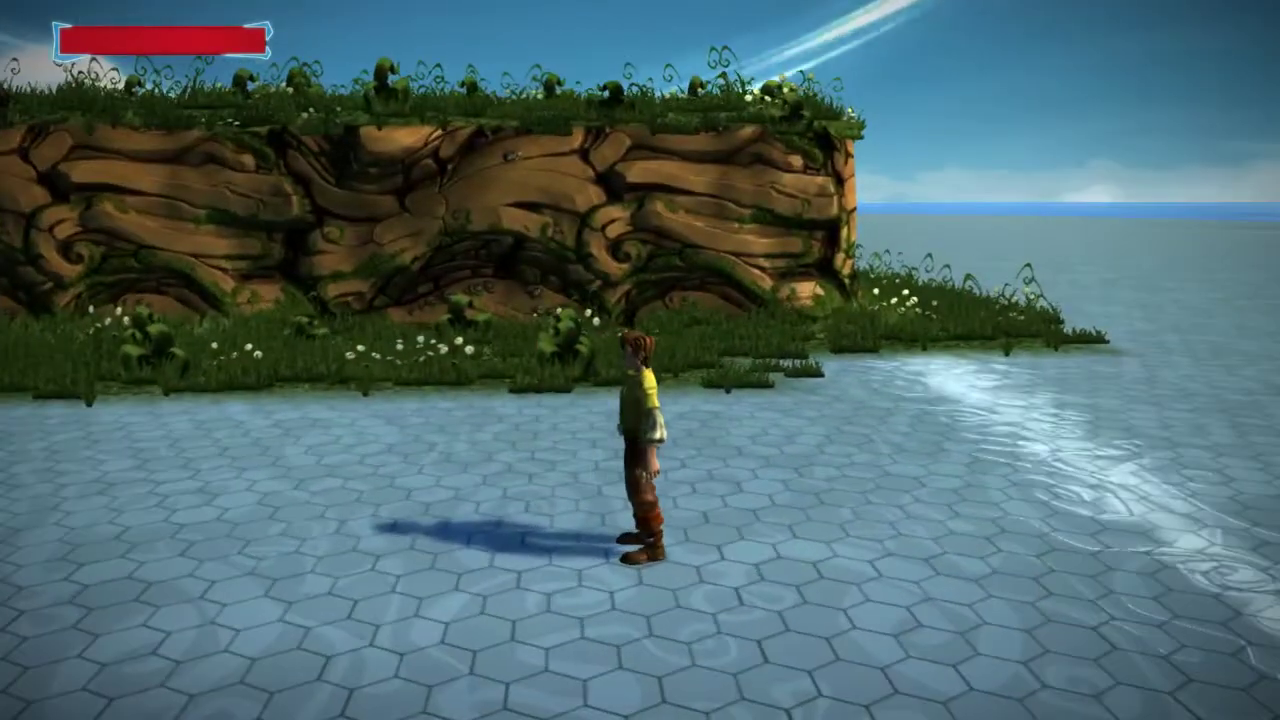
key(Escape)
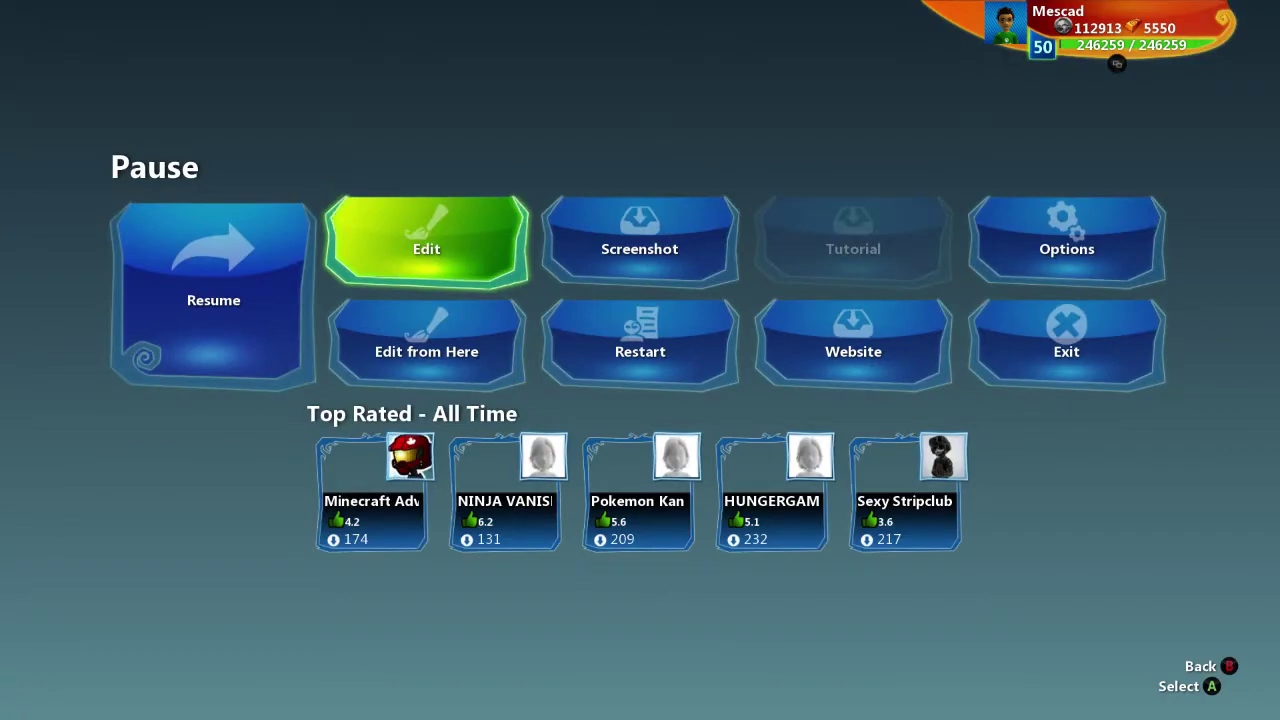
key(Return)
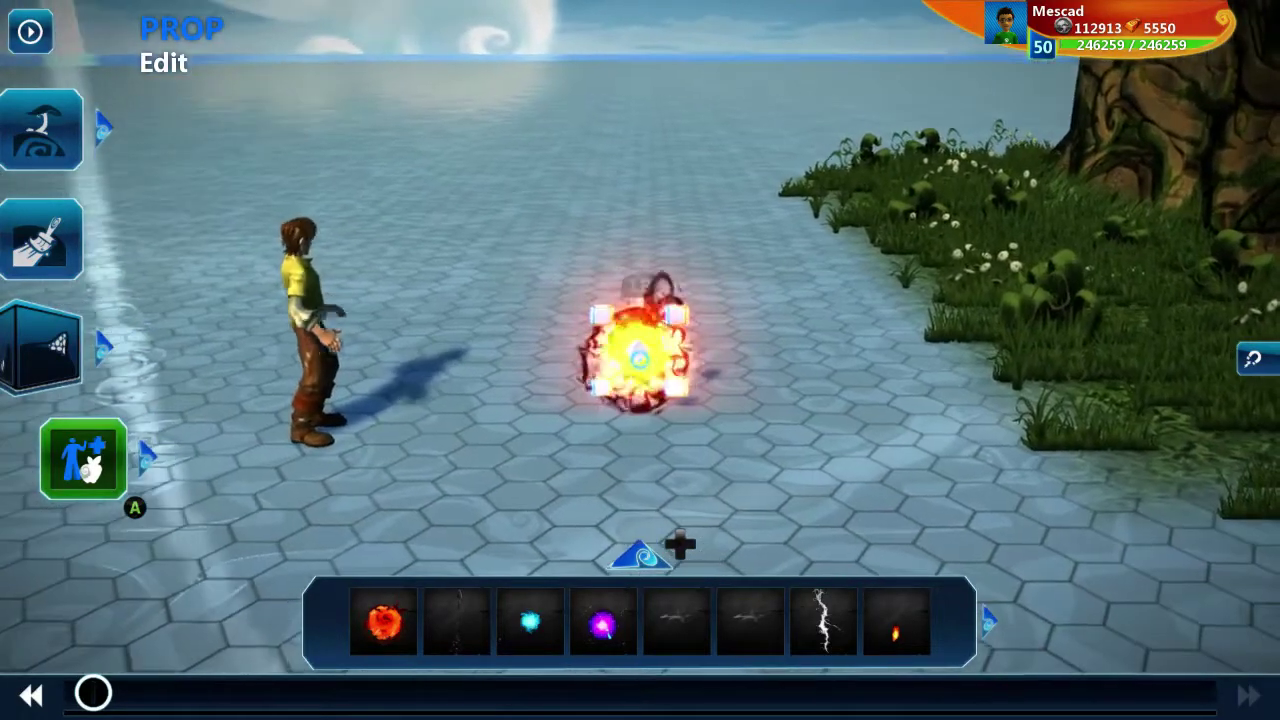
Open the fireball's brain and examine rows 1 to 3, covering its bump damage, Fireball Impact effect and self-destroy logic
key(Tab)
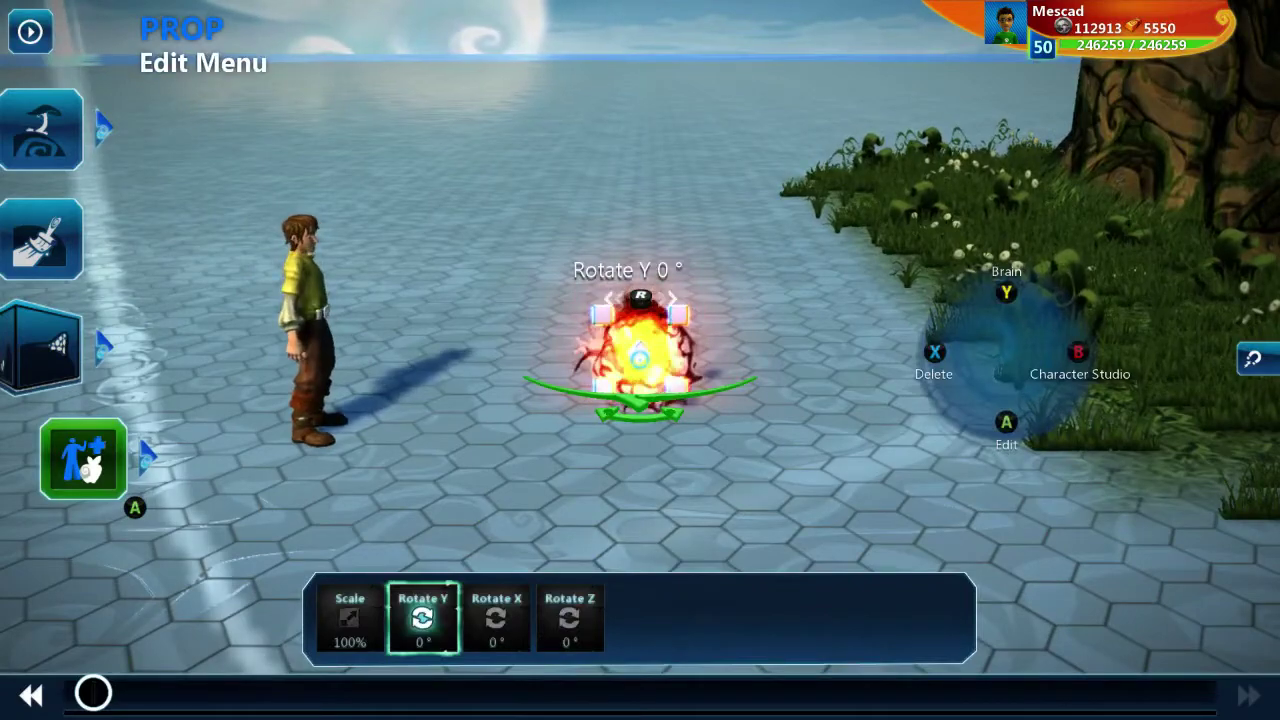
key(y)
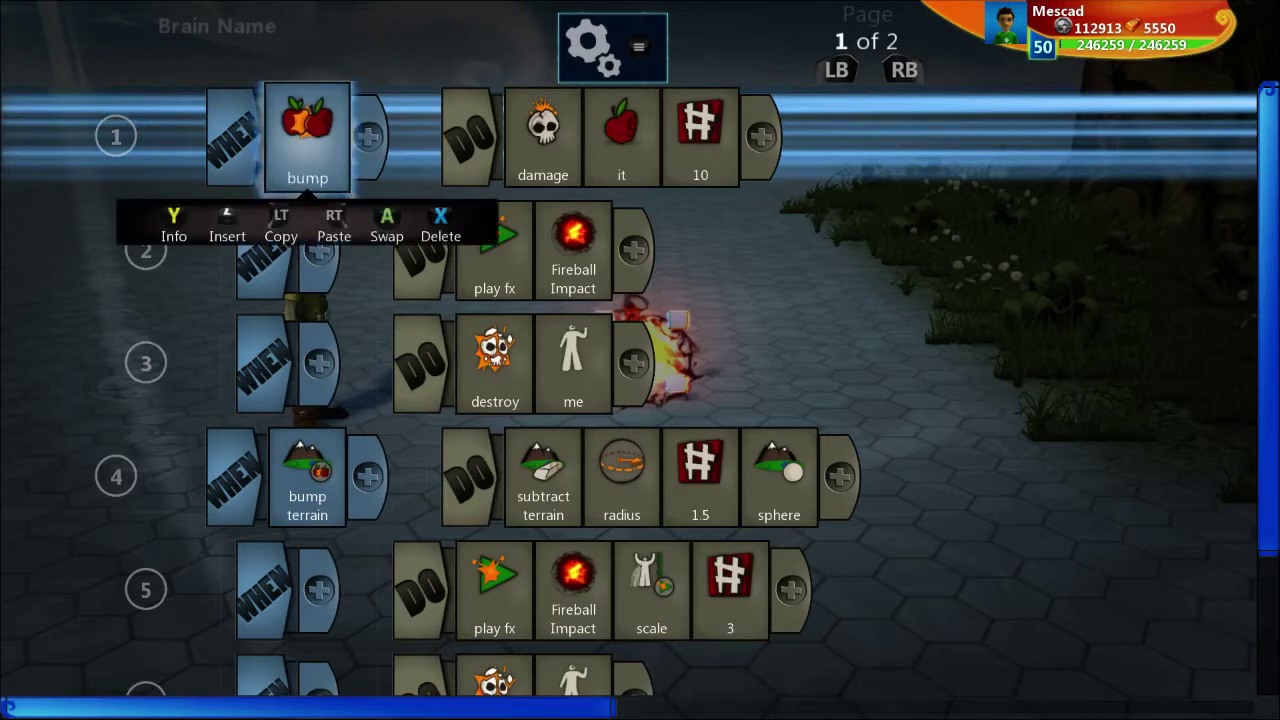
key(Right)
key(Right)
key(Right)
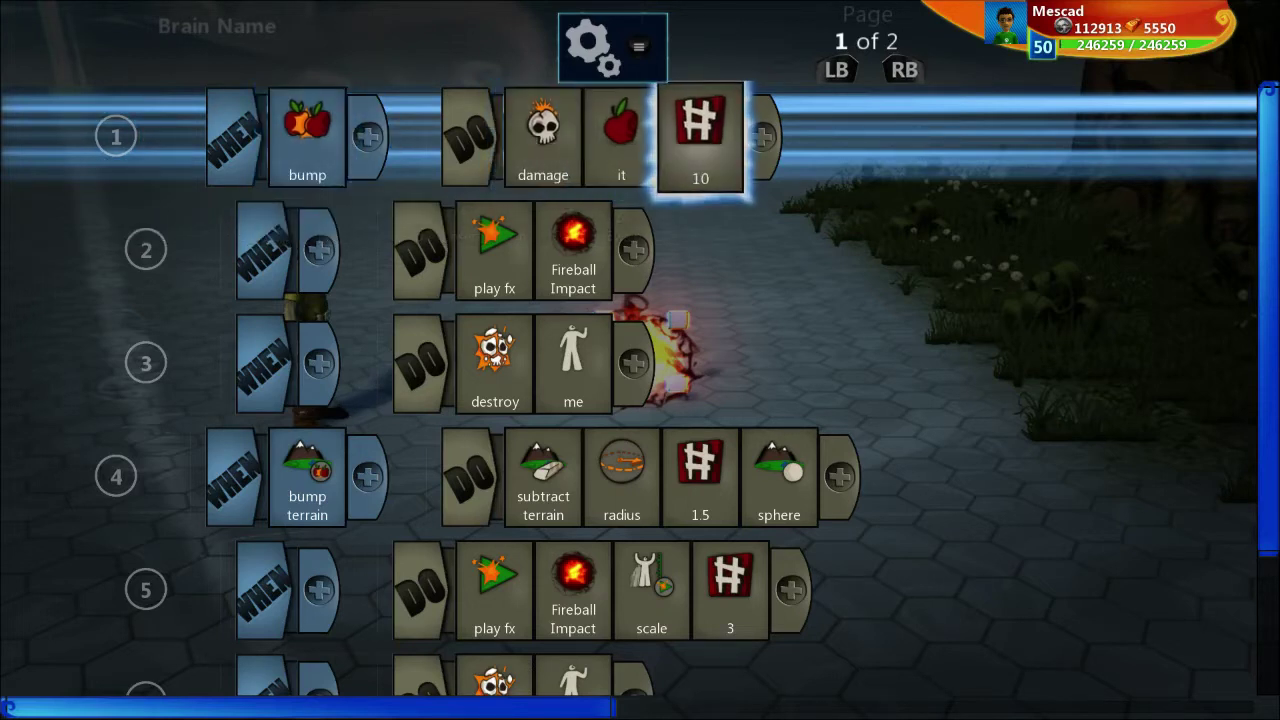
key(Left)
key(Left)
key(Down)
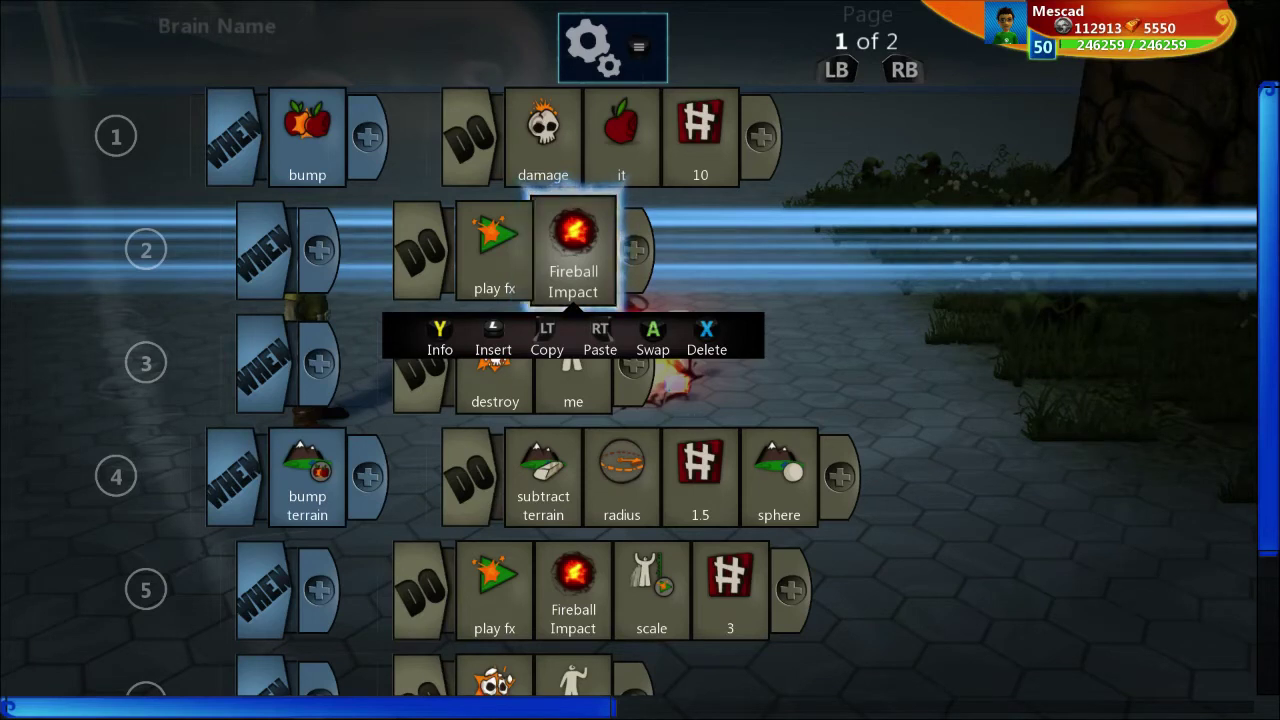
key(Left)
key(Left)
key(Down)
key(Right)
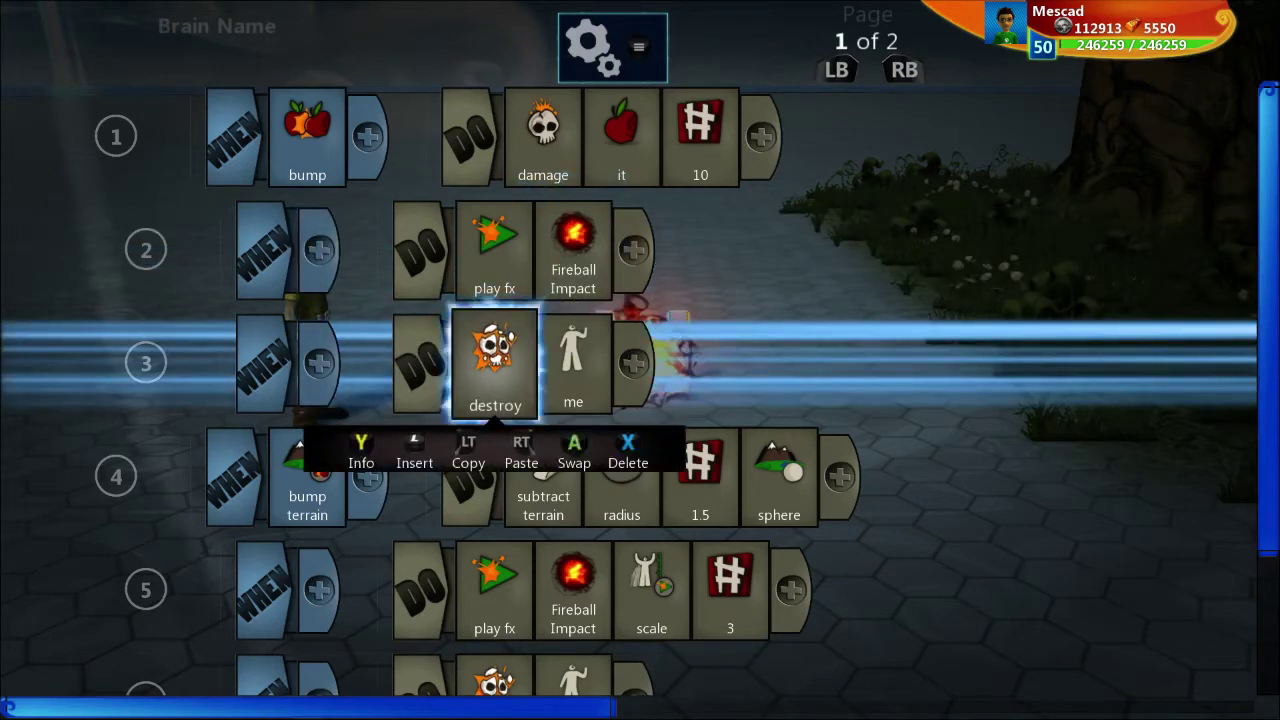
key(Up)
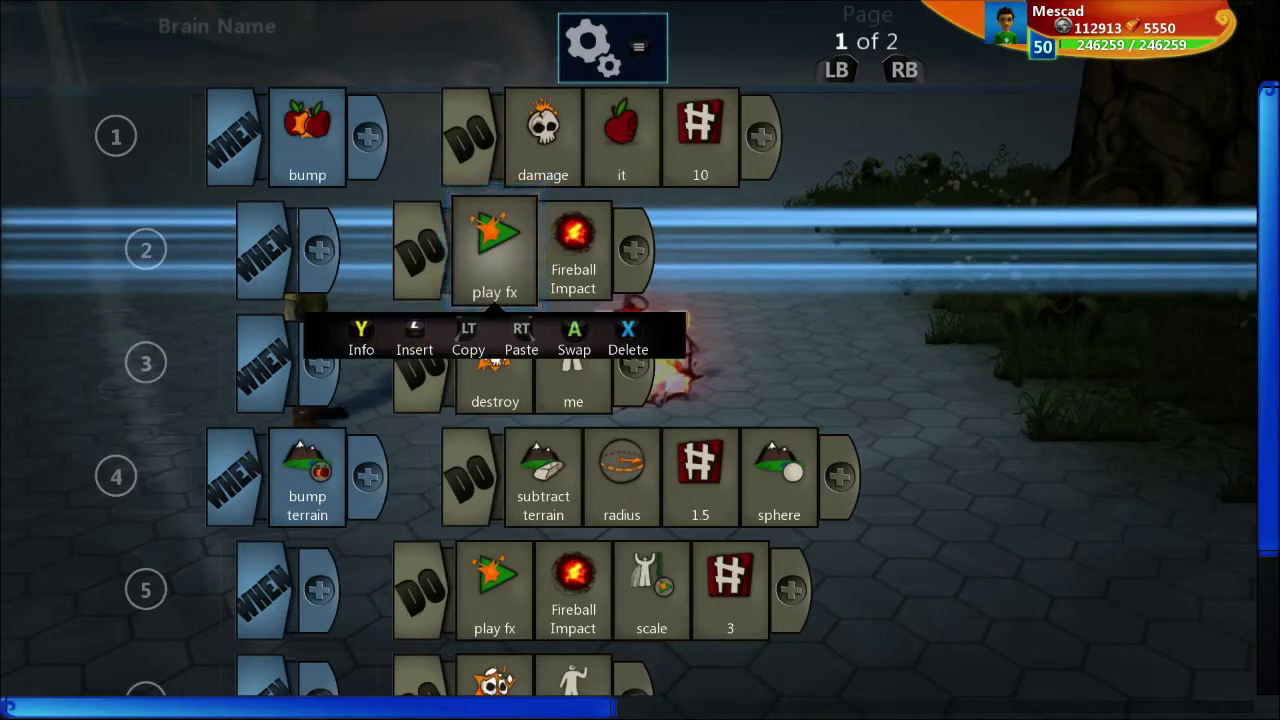
key(Left)
key(Down)
key(Down)
key(Up)
key(Up)
key(Up)
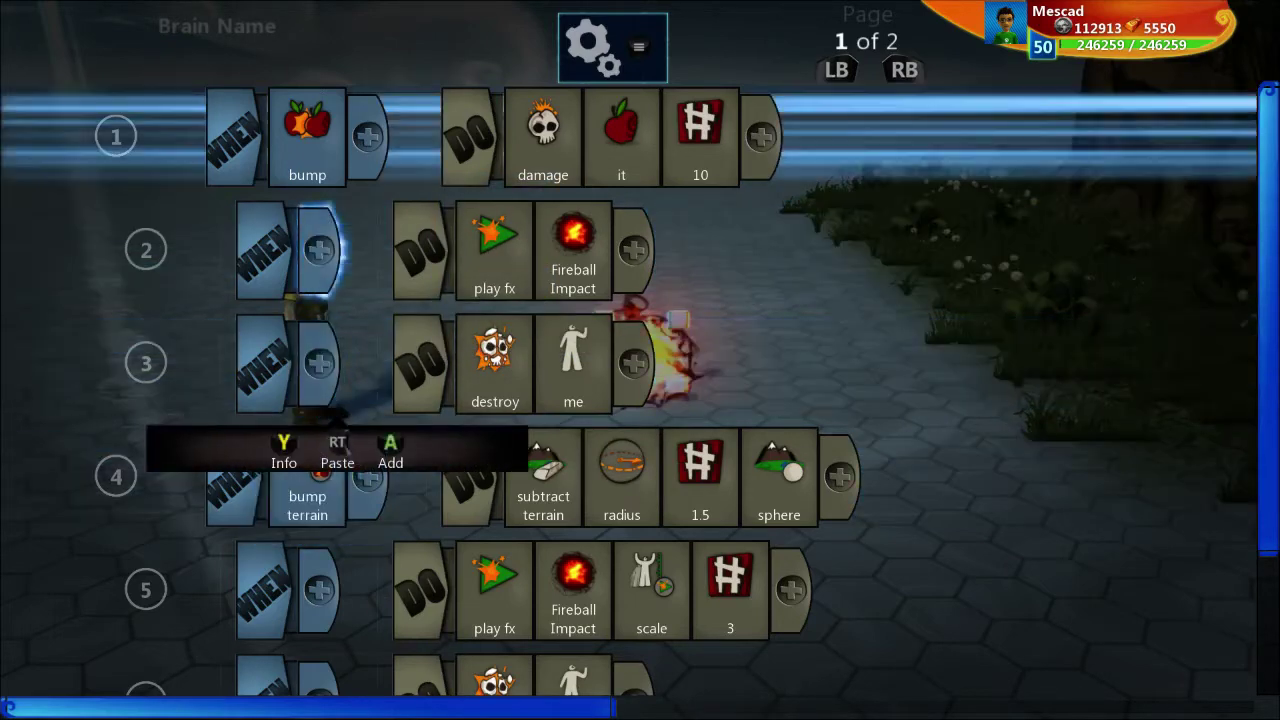
Examine row 4 of the fireball's brain, going through the bump terrain condition and the subtract terrain action with its radius and sphere tiles
key(Down)
key(Down)
key(Down)
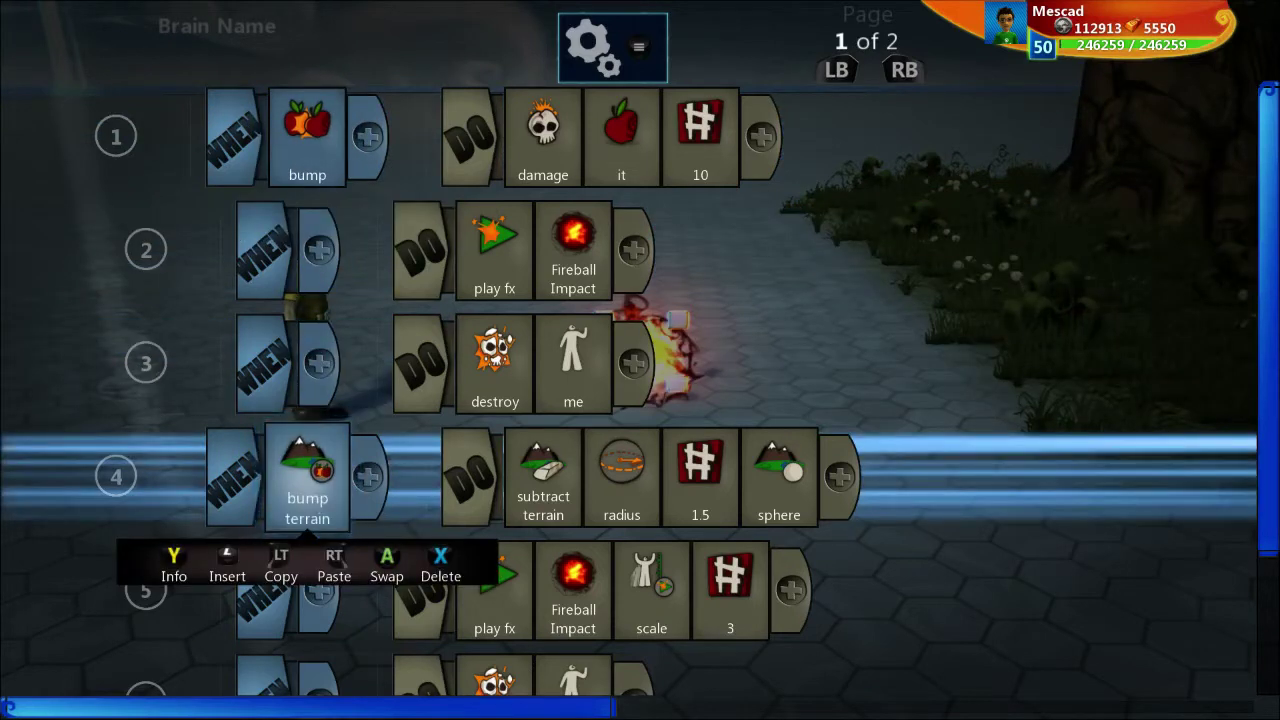
key(Right)
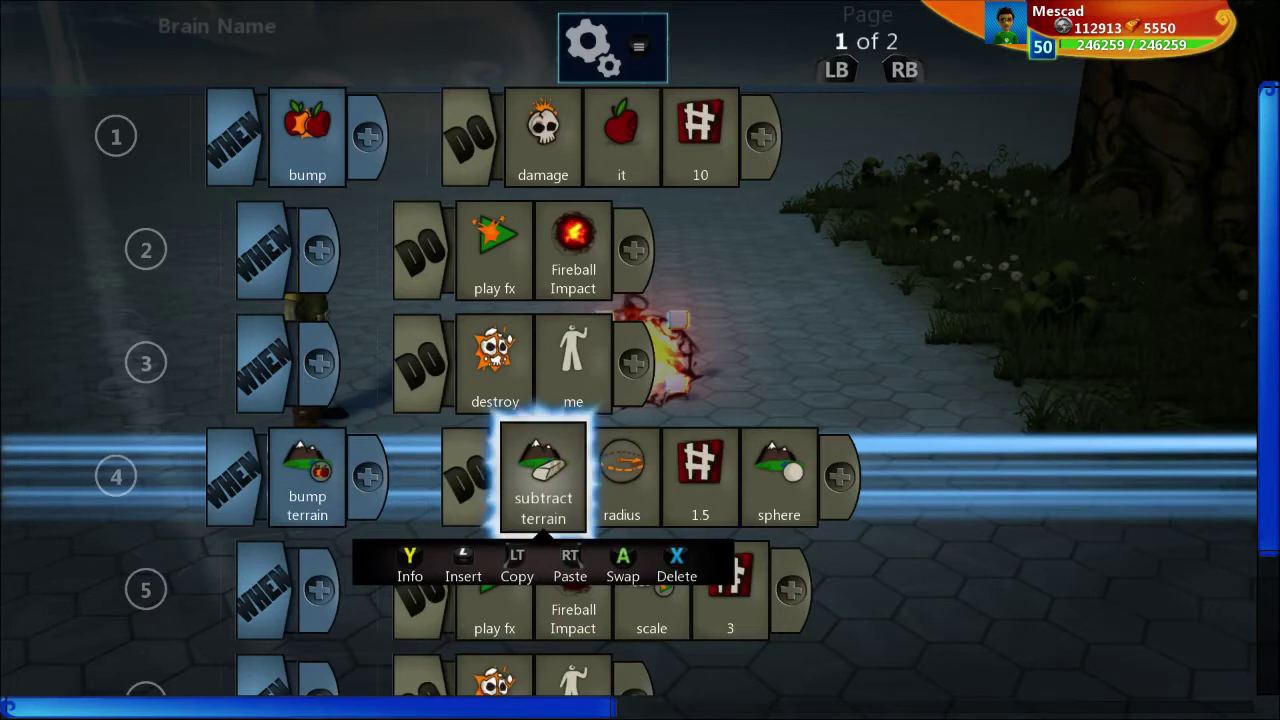
key(Right)
key(Right)
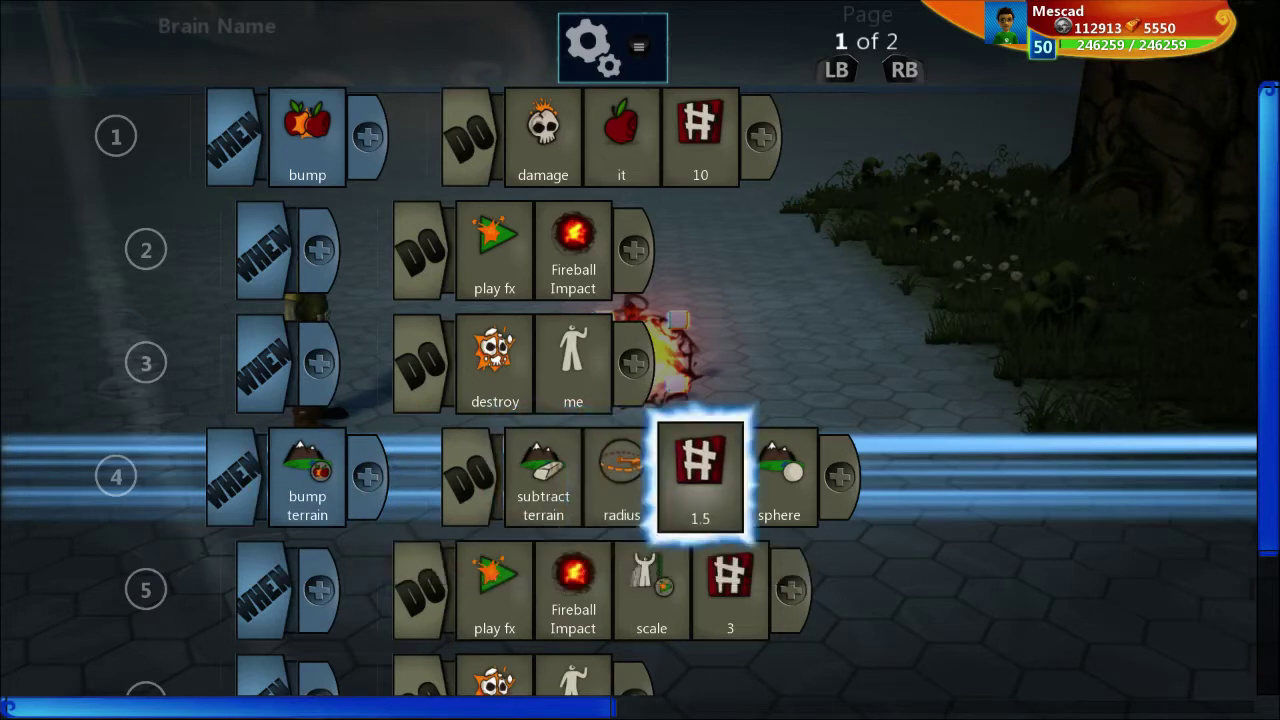
key(Right)
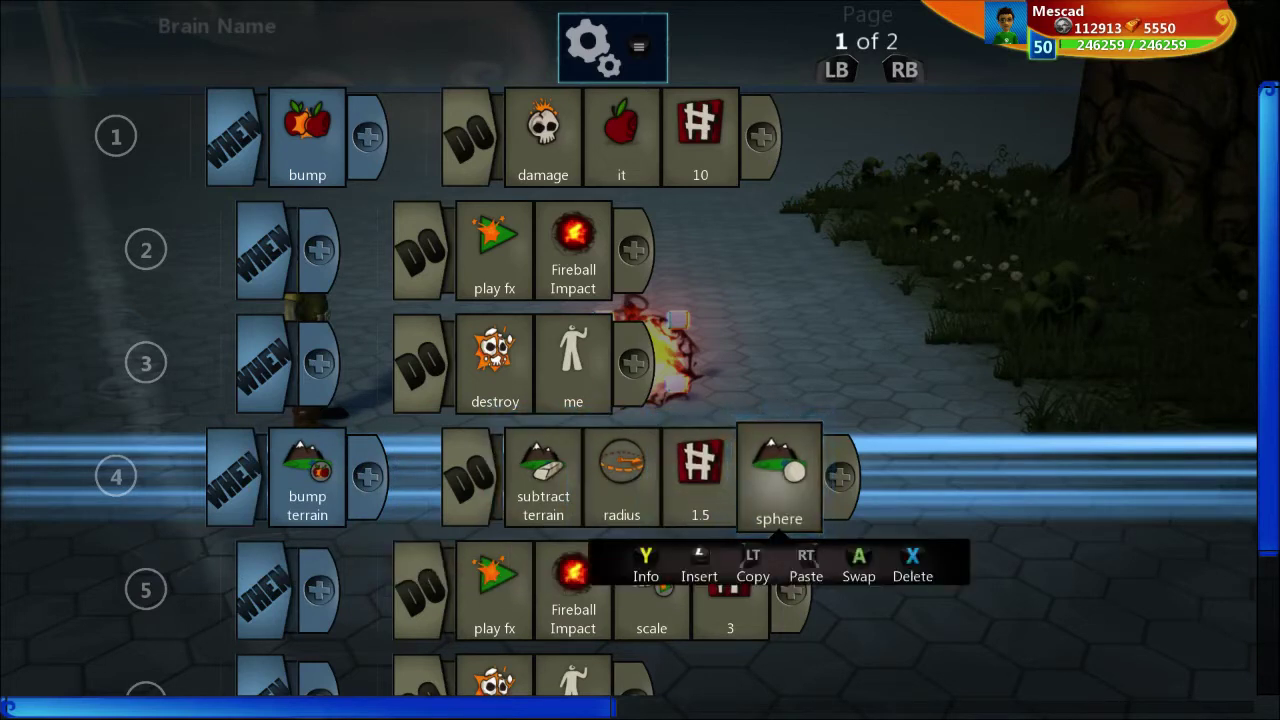
key(Left)
key(Left)
key(Left)
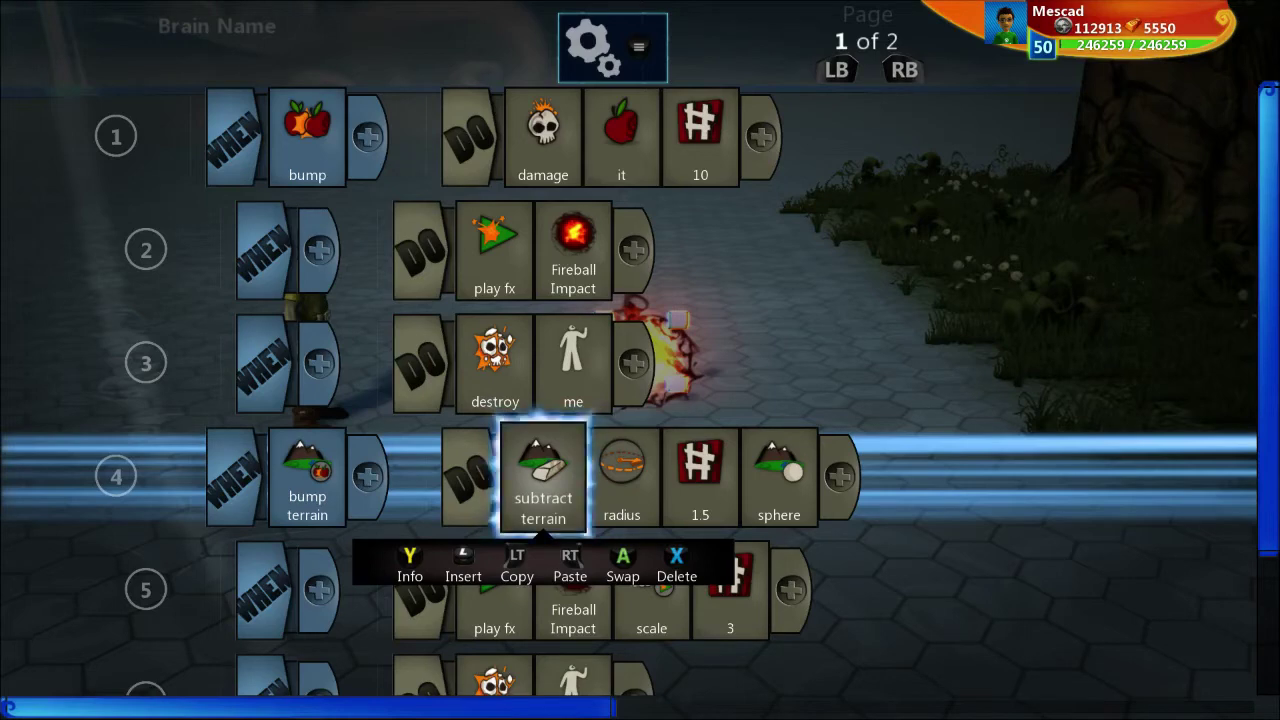
Examine rows 5 and 6 of the fireball's brain, covering the scaled Fireball Impact effect and the destroy action, and close the brain
key(Down)
key(Down)
key(Down)
key(Up)
key(Up)
key(Right)
key(Right)
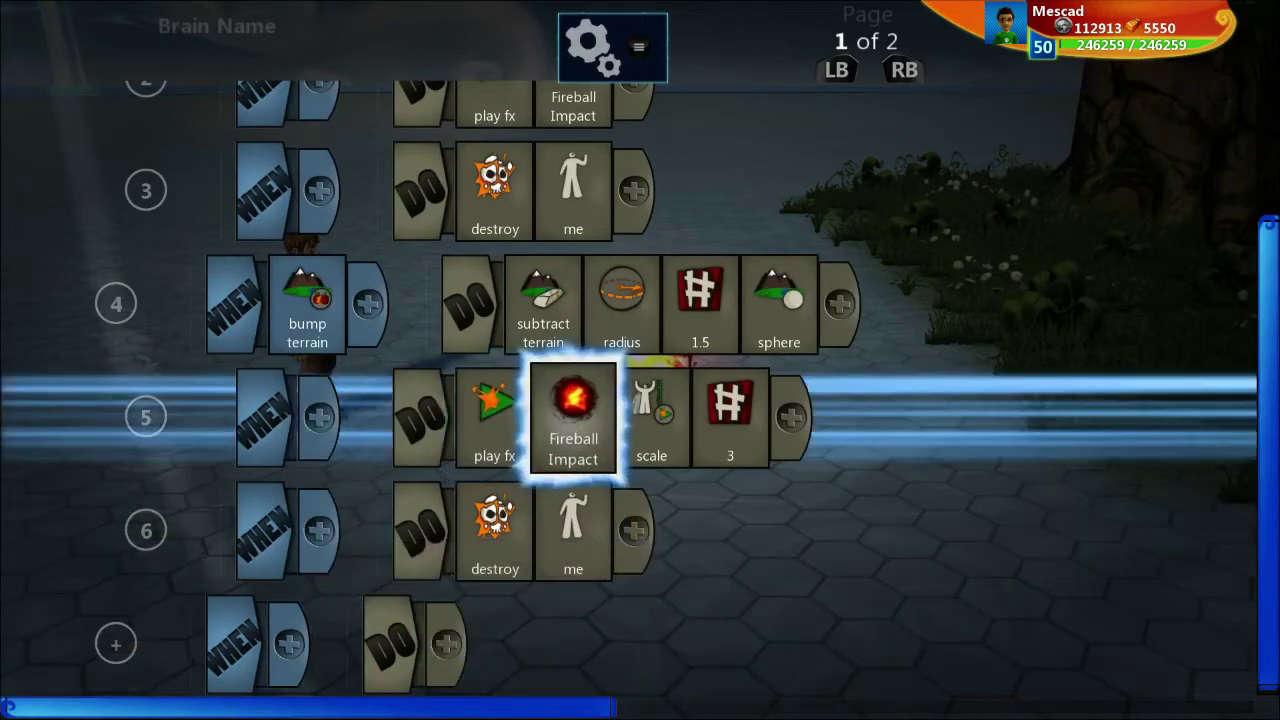
key(Right)
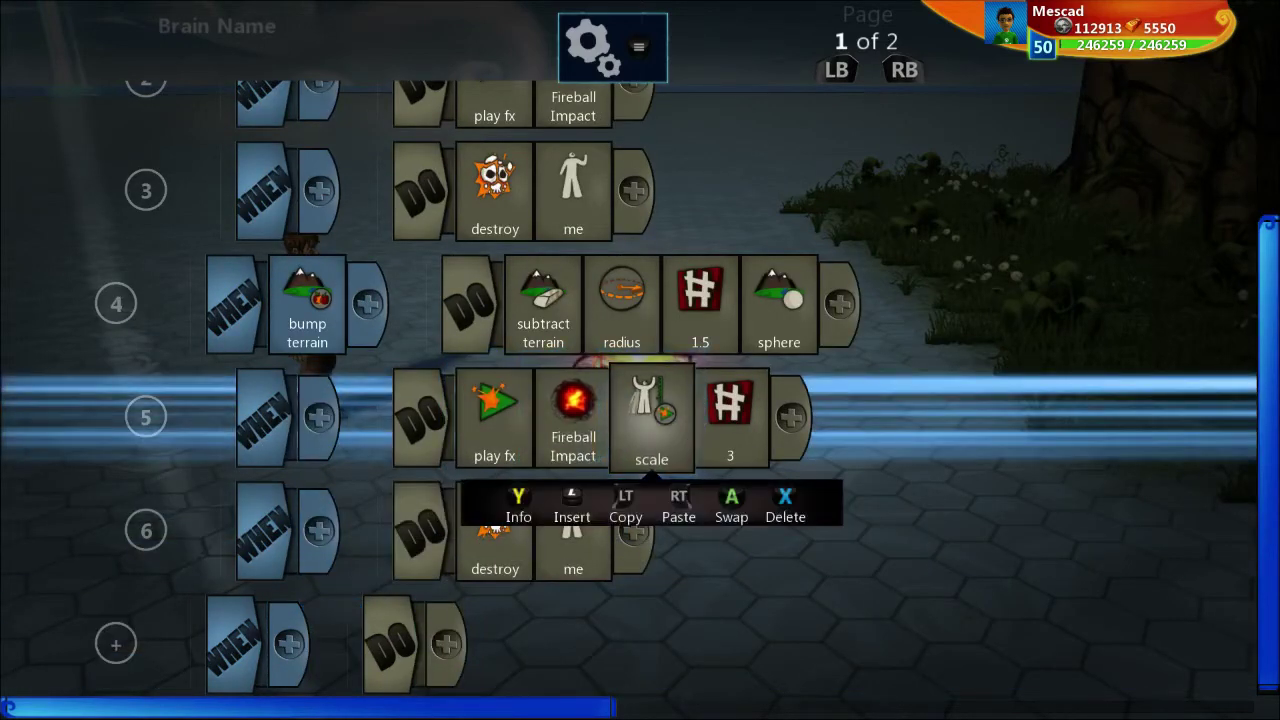
key(Right)
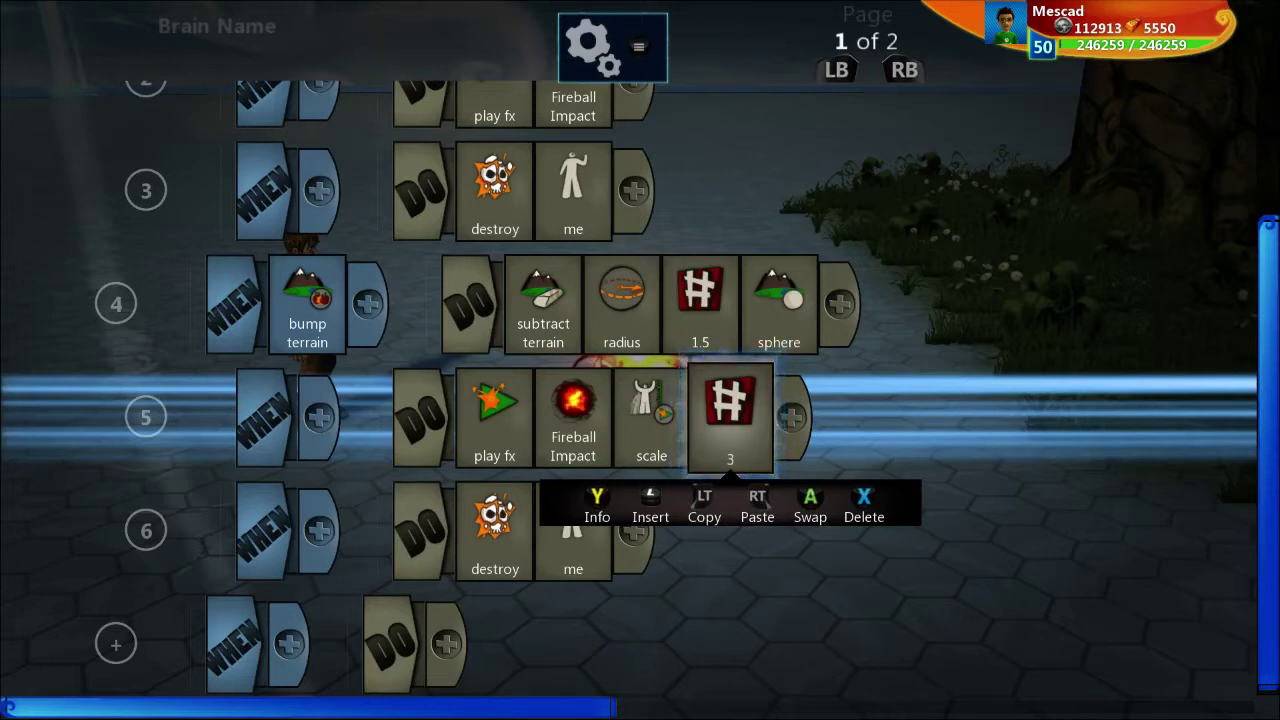
key(Left)
key(Left)
key(Left)
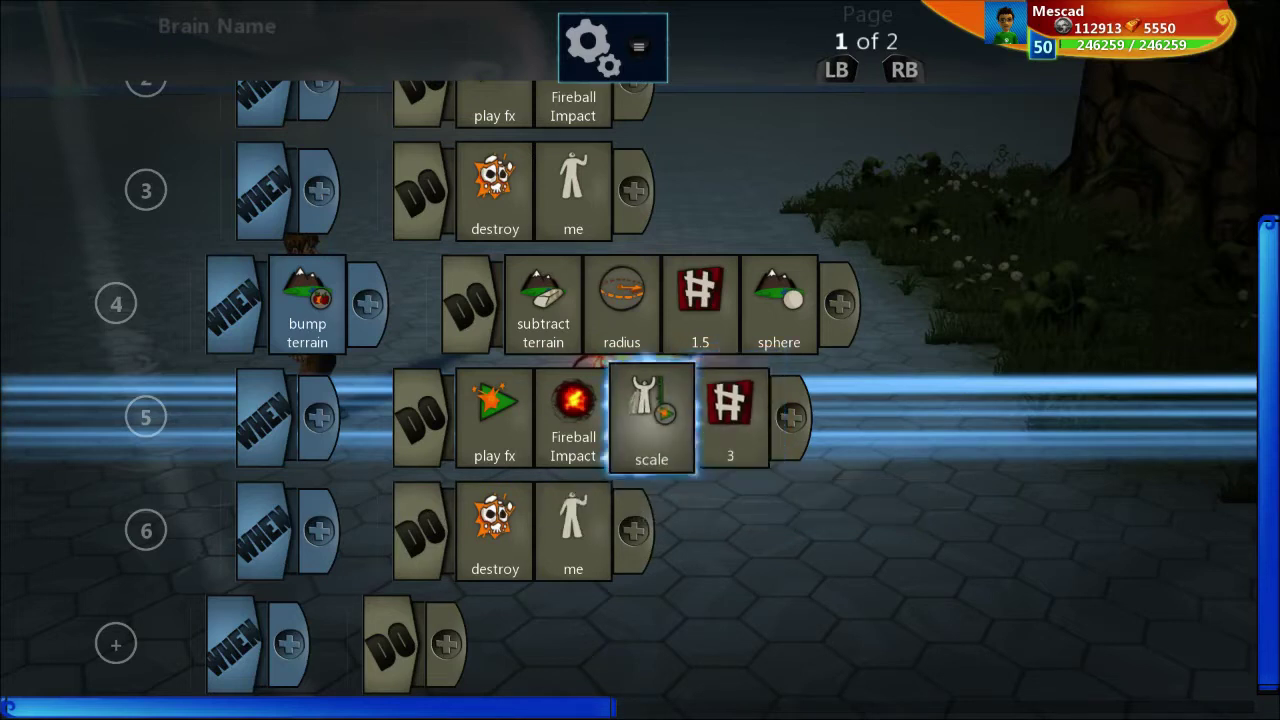
key(Down)
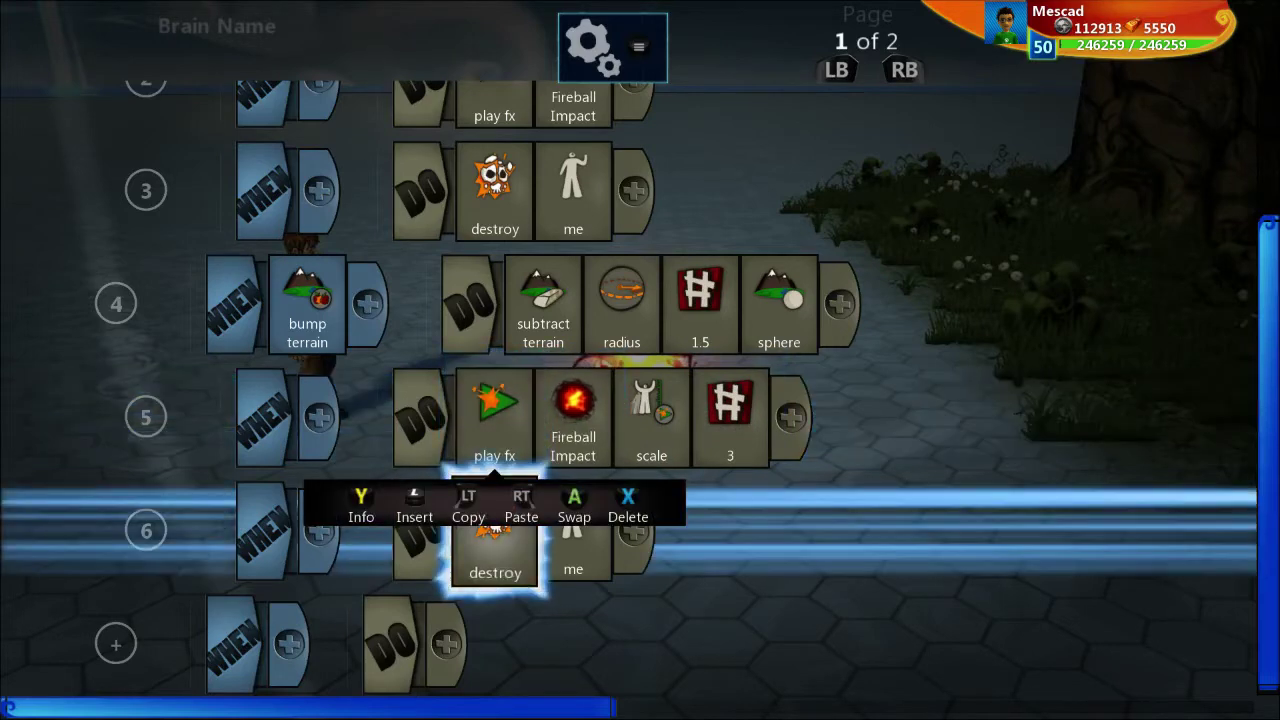
key(Right)
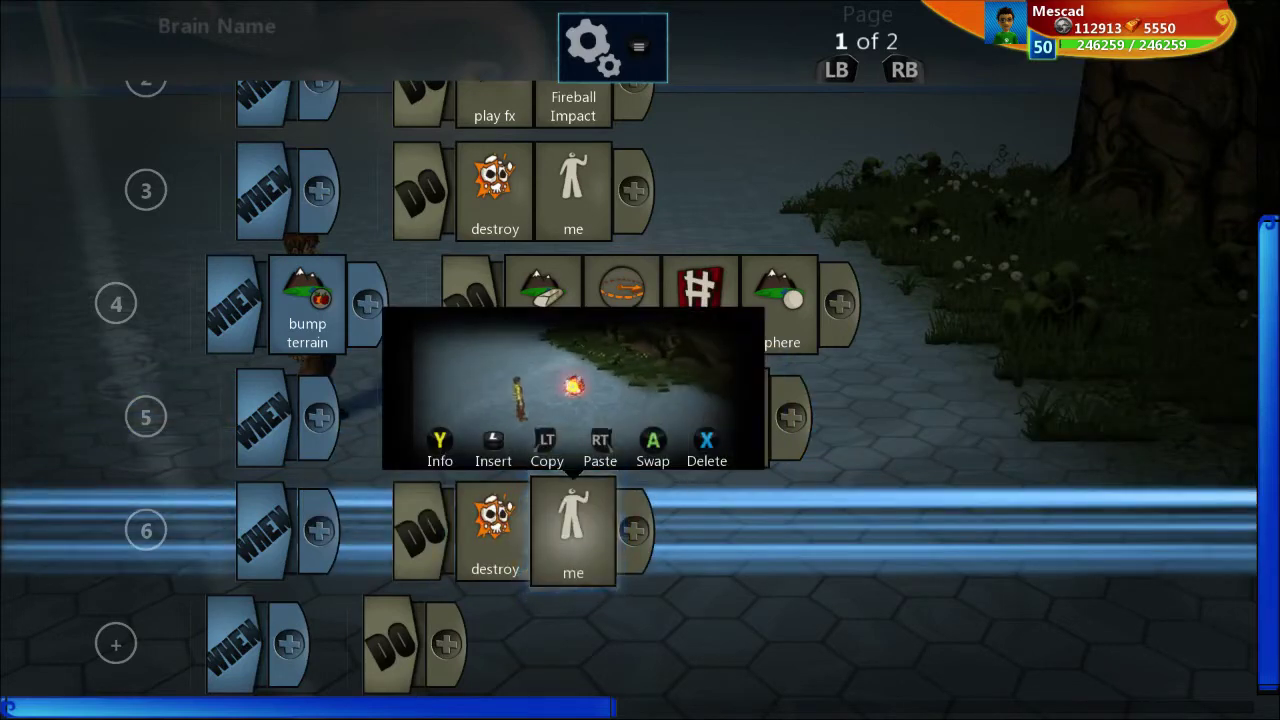
key(Left)
key(Left)
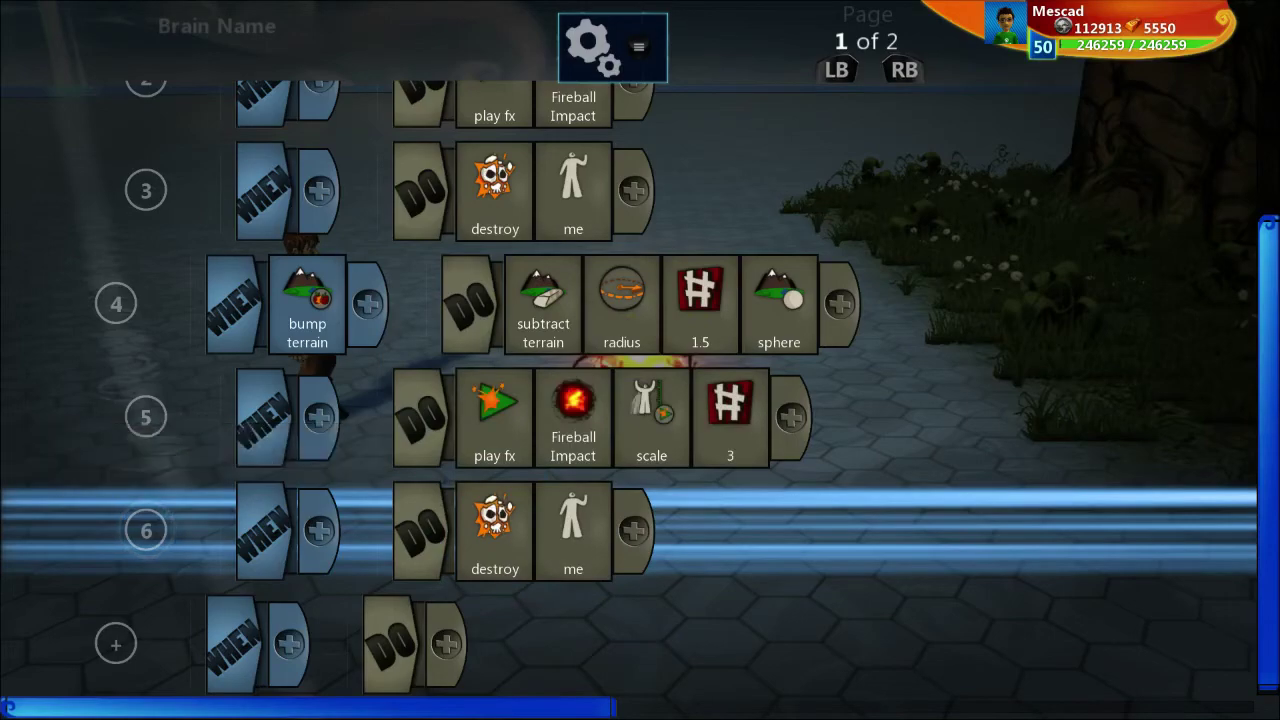
key(Escape)
key(Escape)
Start playing the level and shoot fireballs at the armoured enemy standing on the open ground
key(Return)
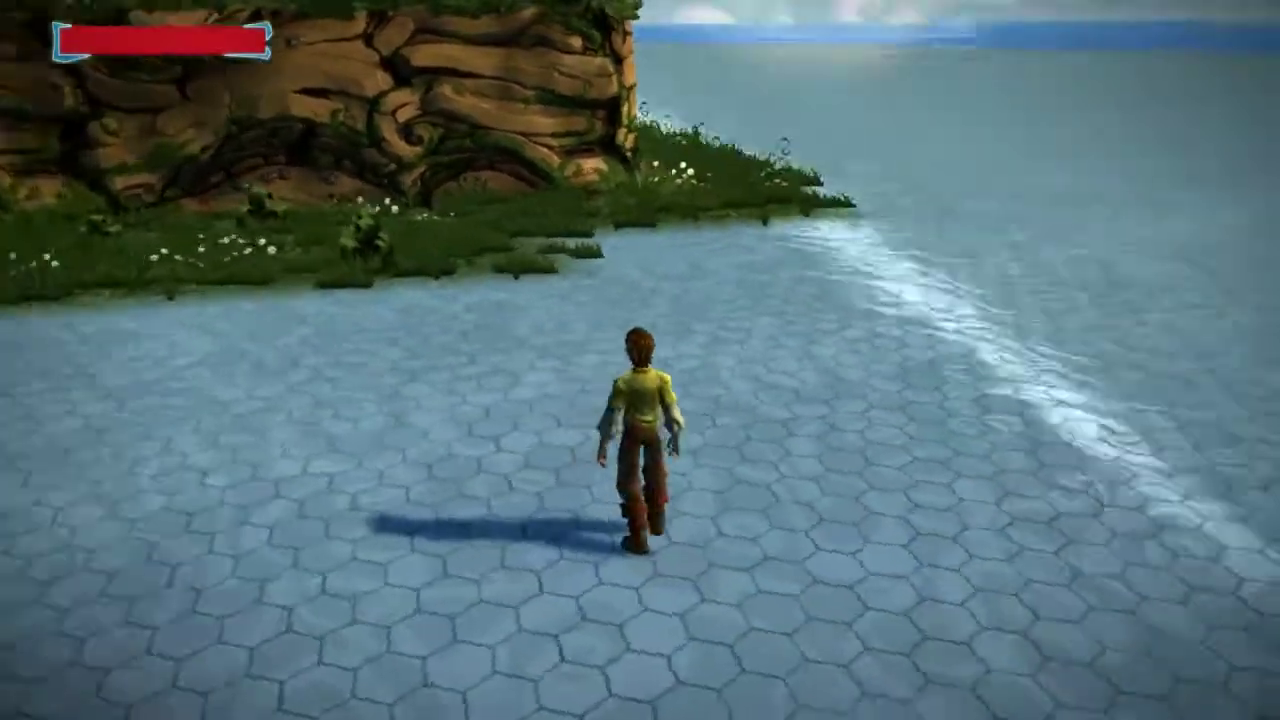
key(w)
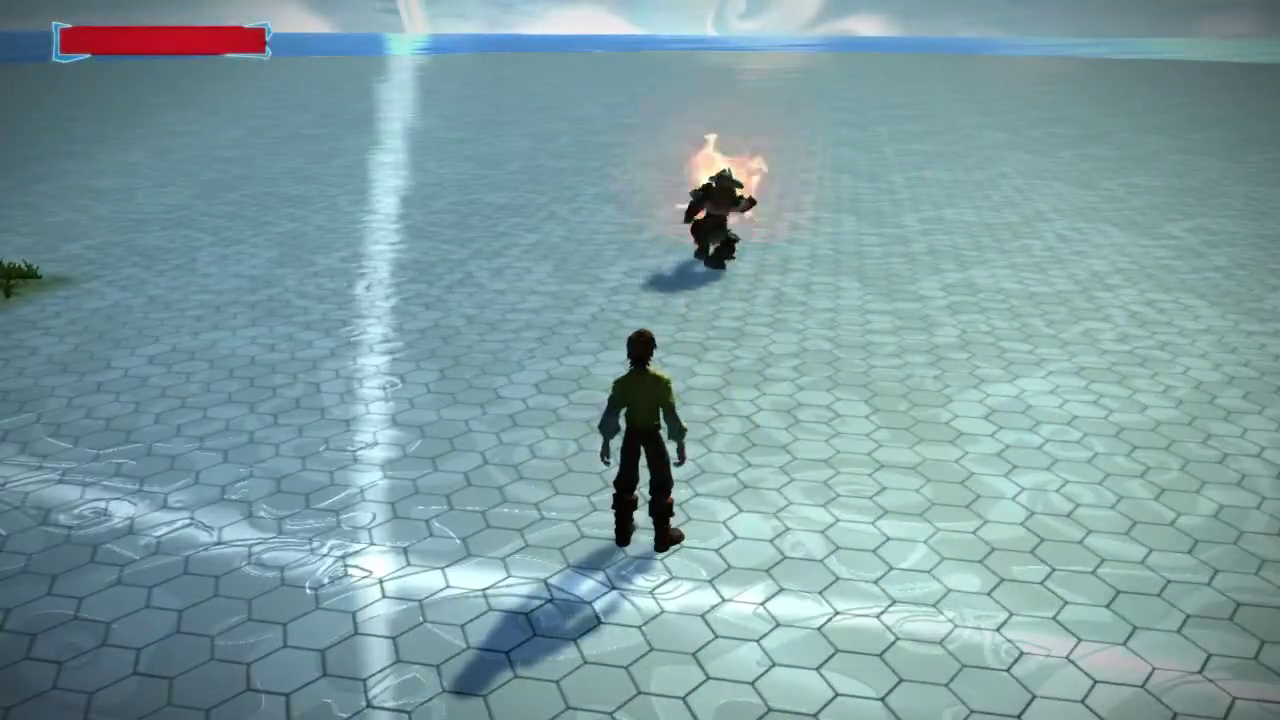
key(x)
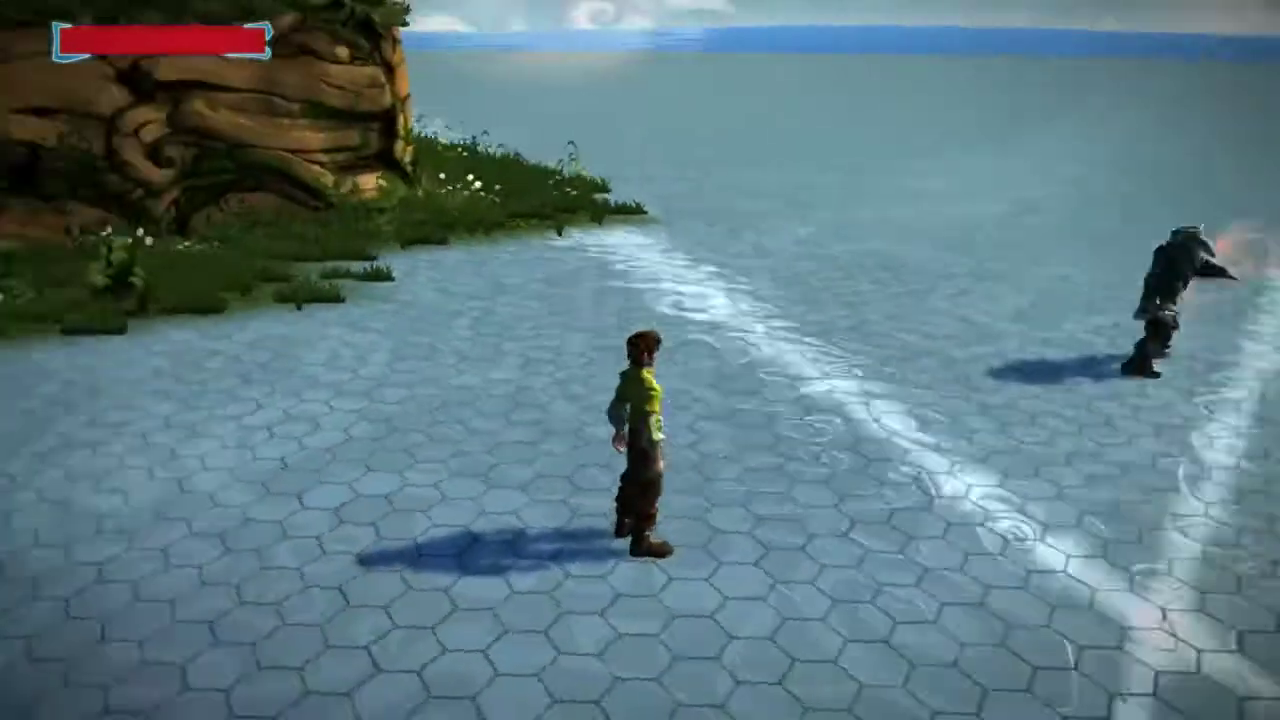
key(w)
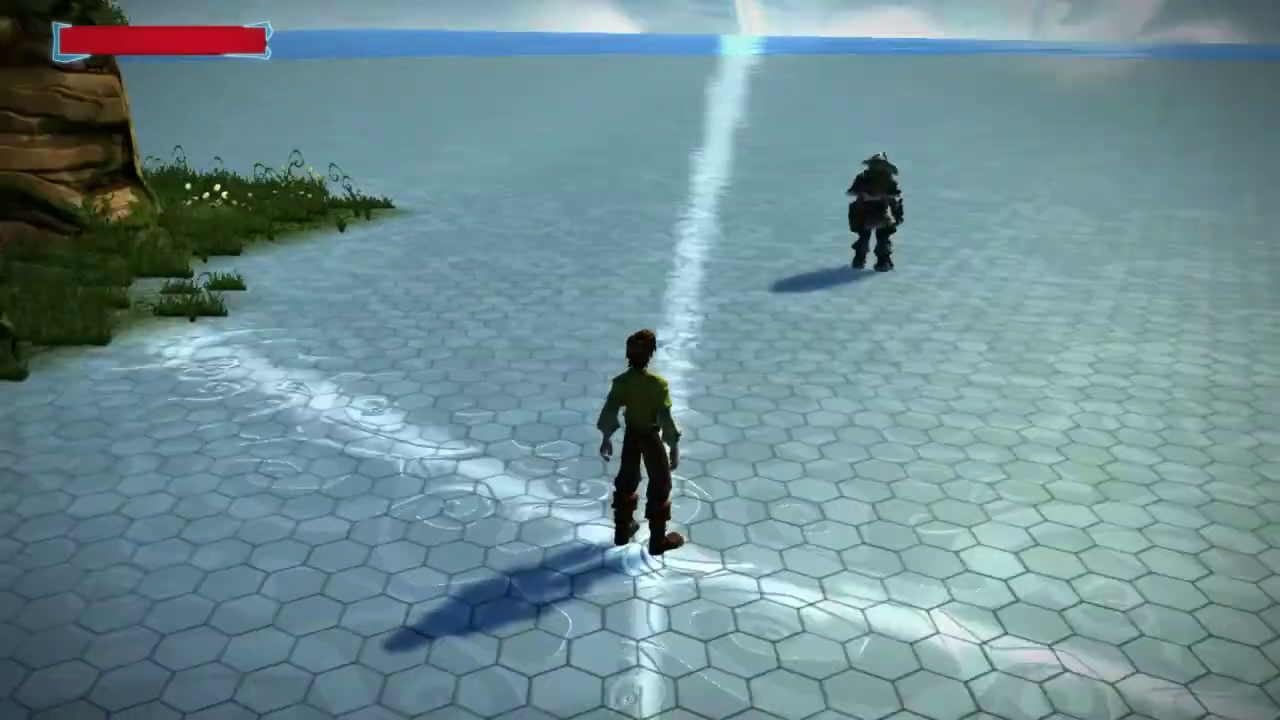
key(w)
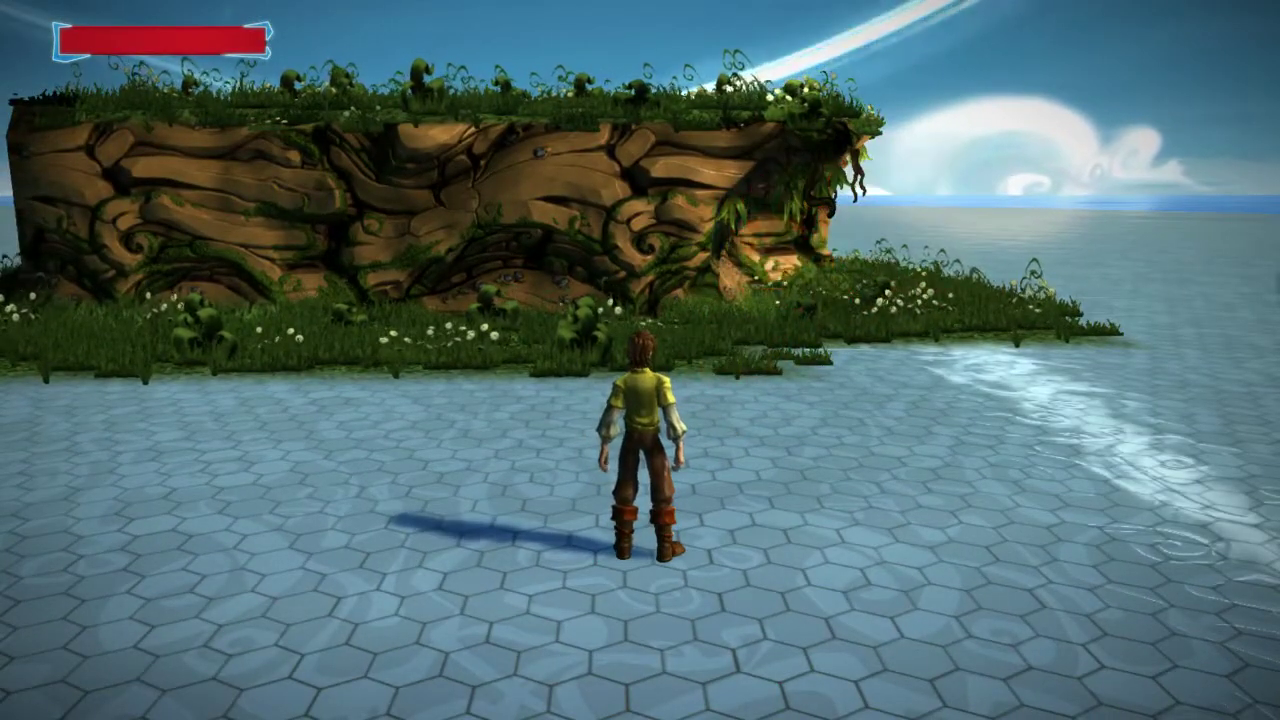
Shoot fireballs at the rock cliff from several spots, move up onto its grassy top, and return to edit mode
click(640, 360)
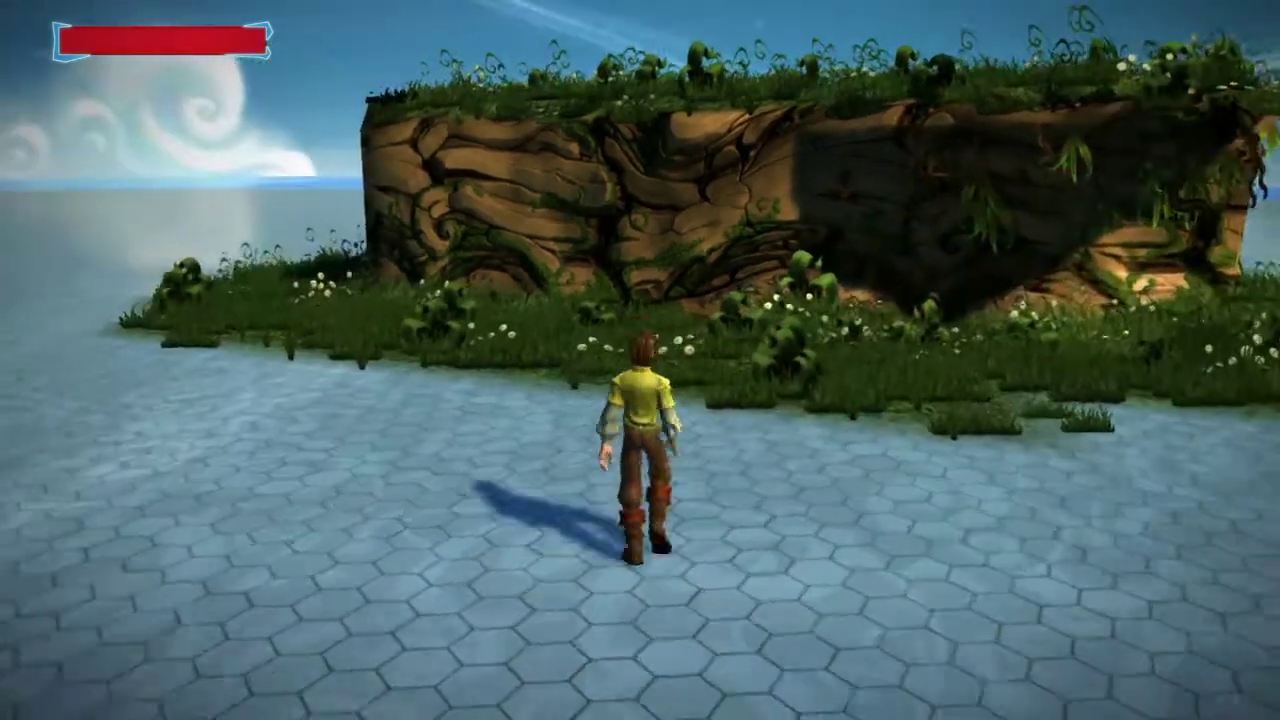
click(640, 360)
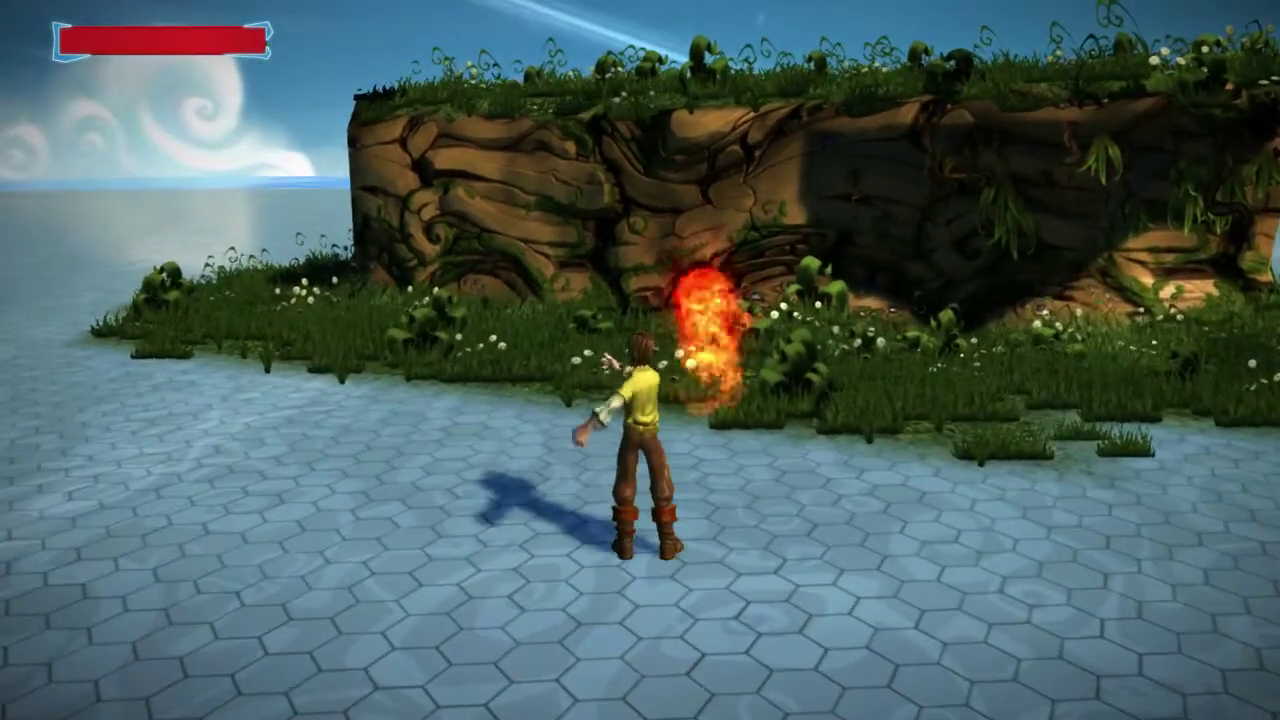
key(d)
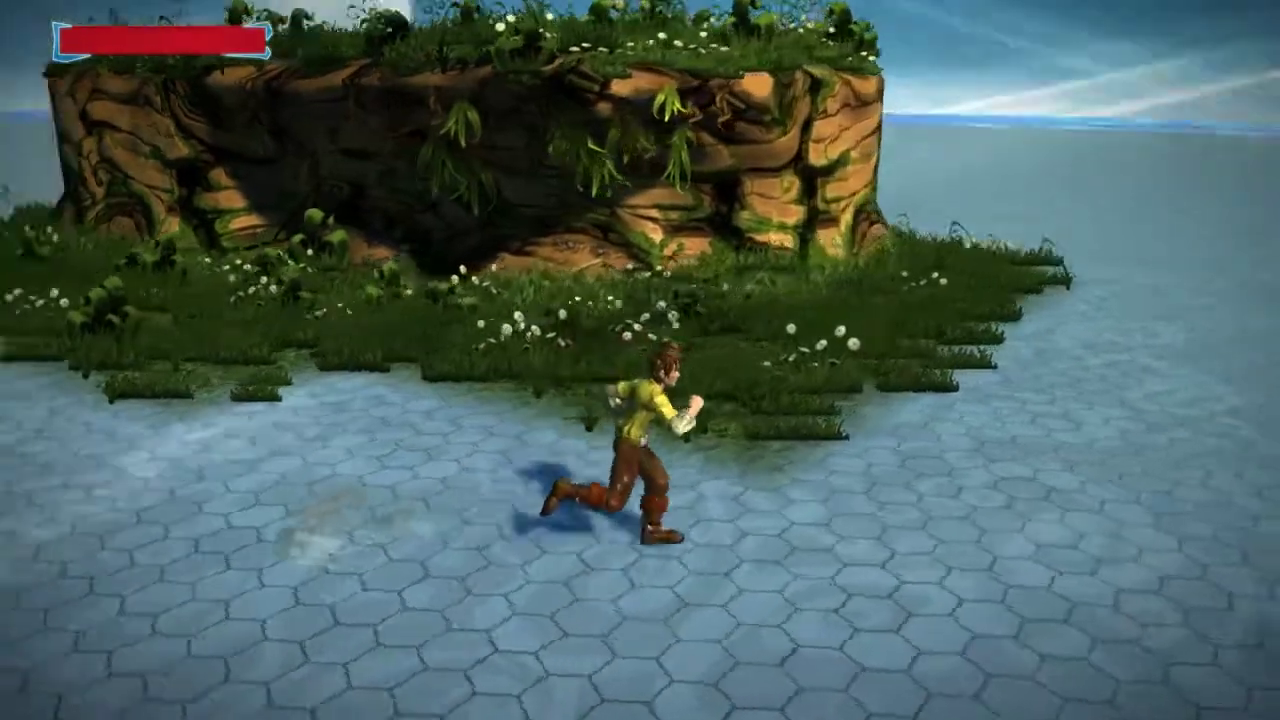
key(w)
click(640, 360)
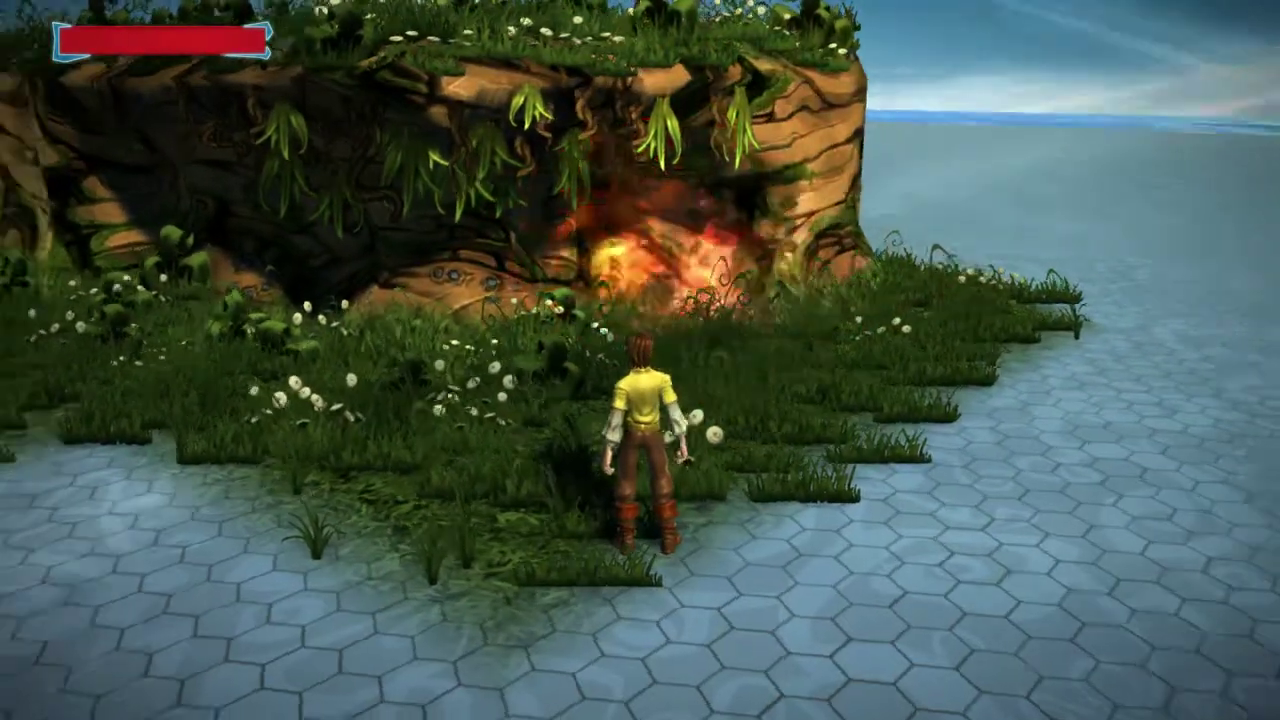
key(s)
key(w)
click(640, 360)
key(w)
click(640, 360)
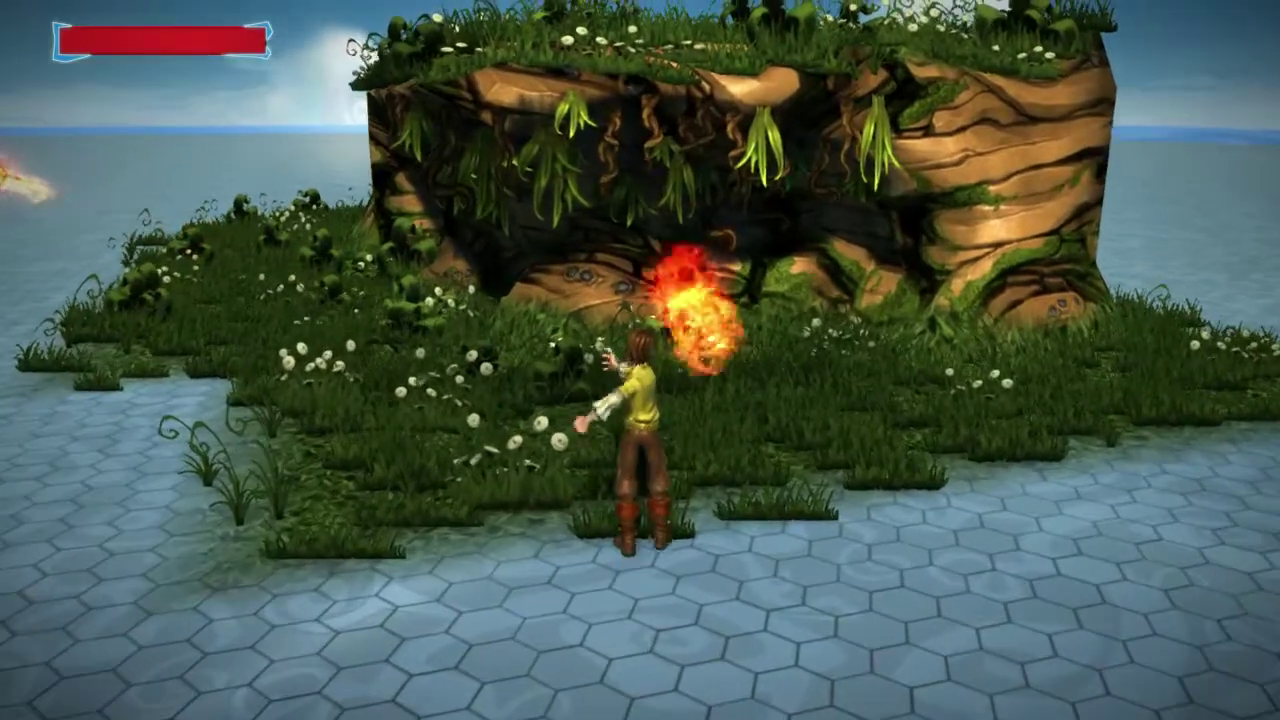
key(d)
key(w)
key(space)
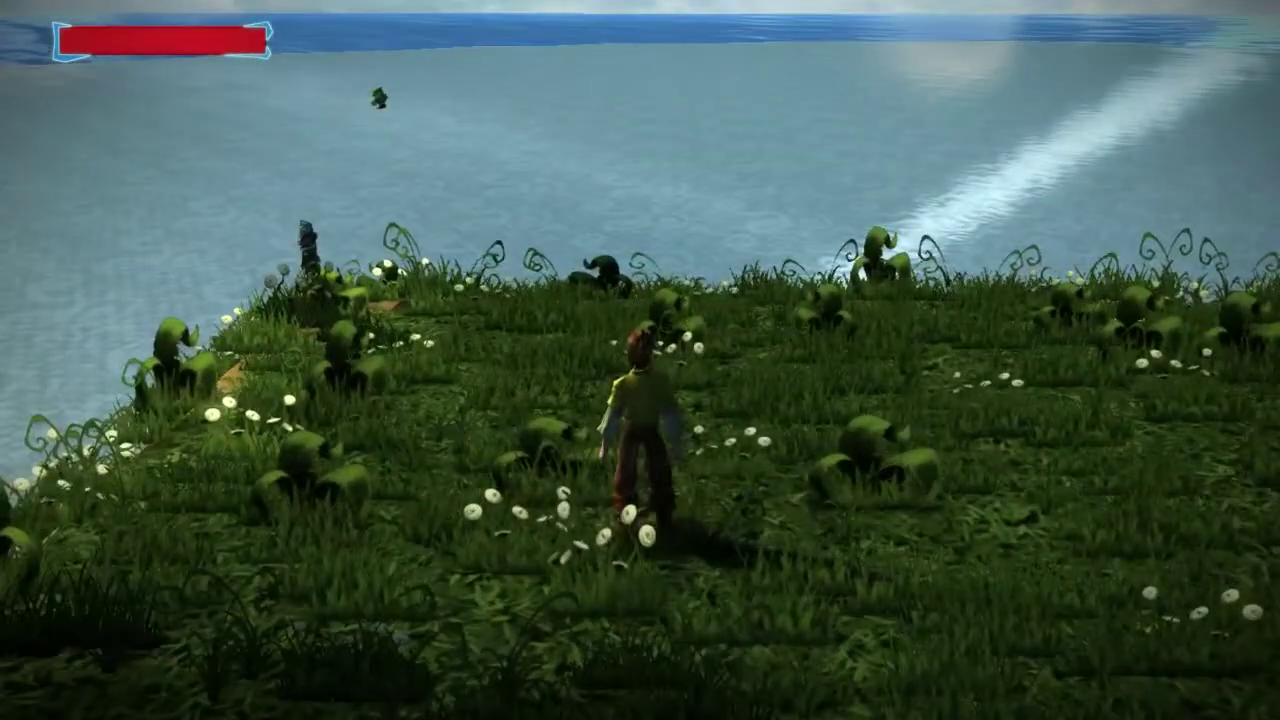
key(Escape)
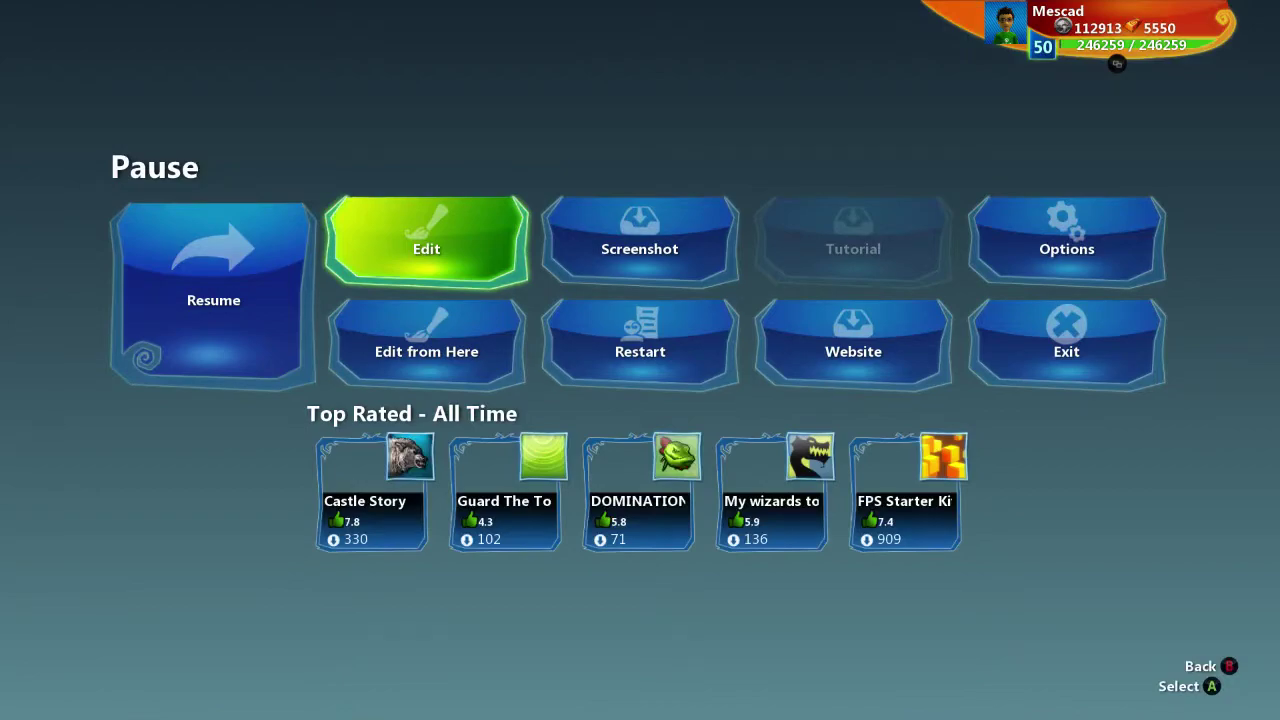
key(Return)
key(a)
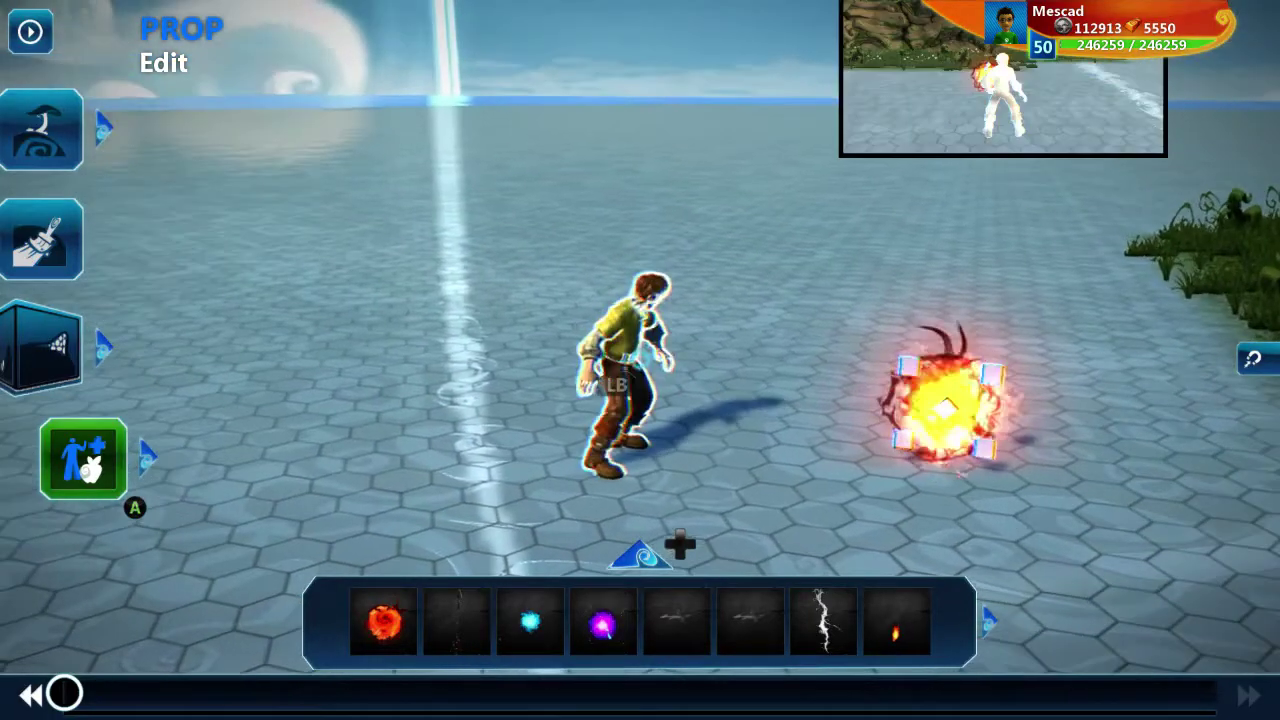
Swap the shoot action in row 1 of the character's brain for another Combat action and close the brain
key(Tab)
key(y)
key(Right)
key(Right)
key(Right)
key(a)
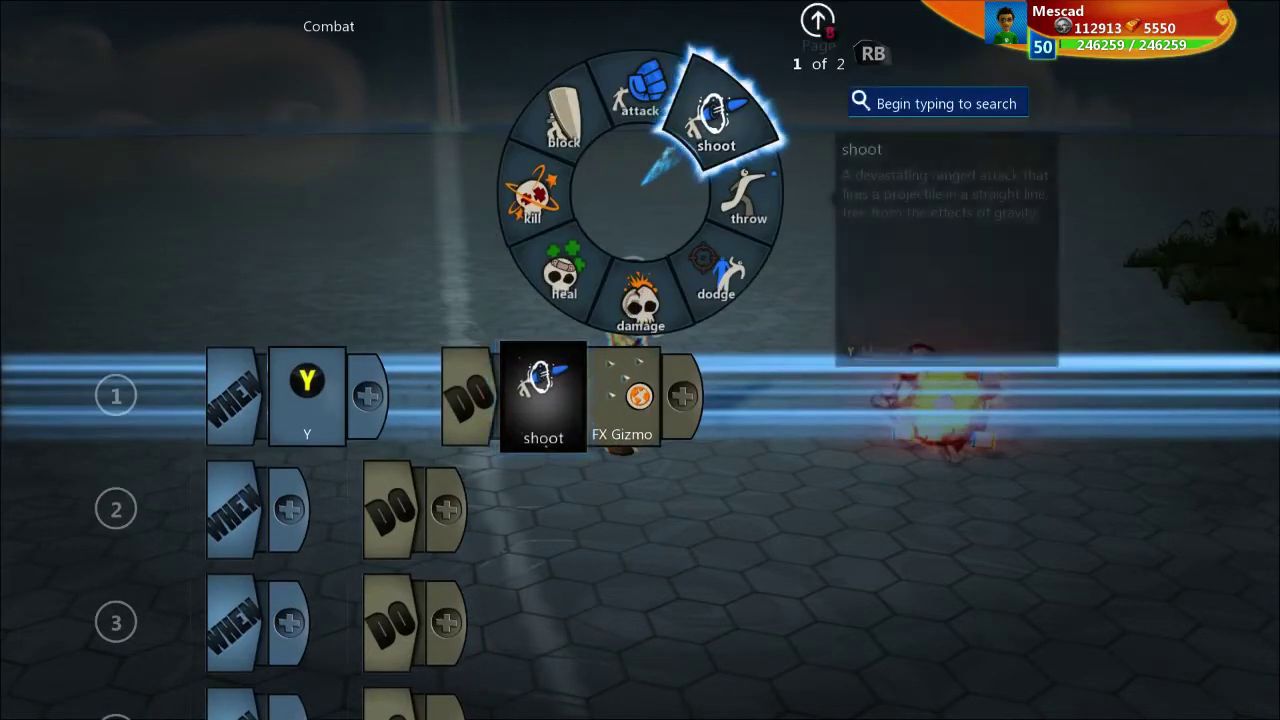
key(a)
key(b)
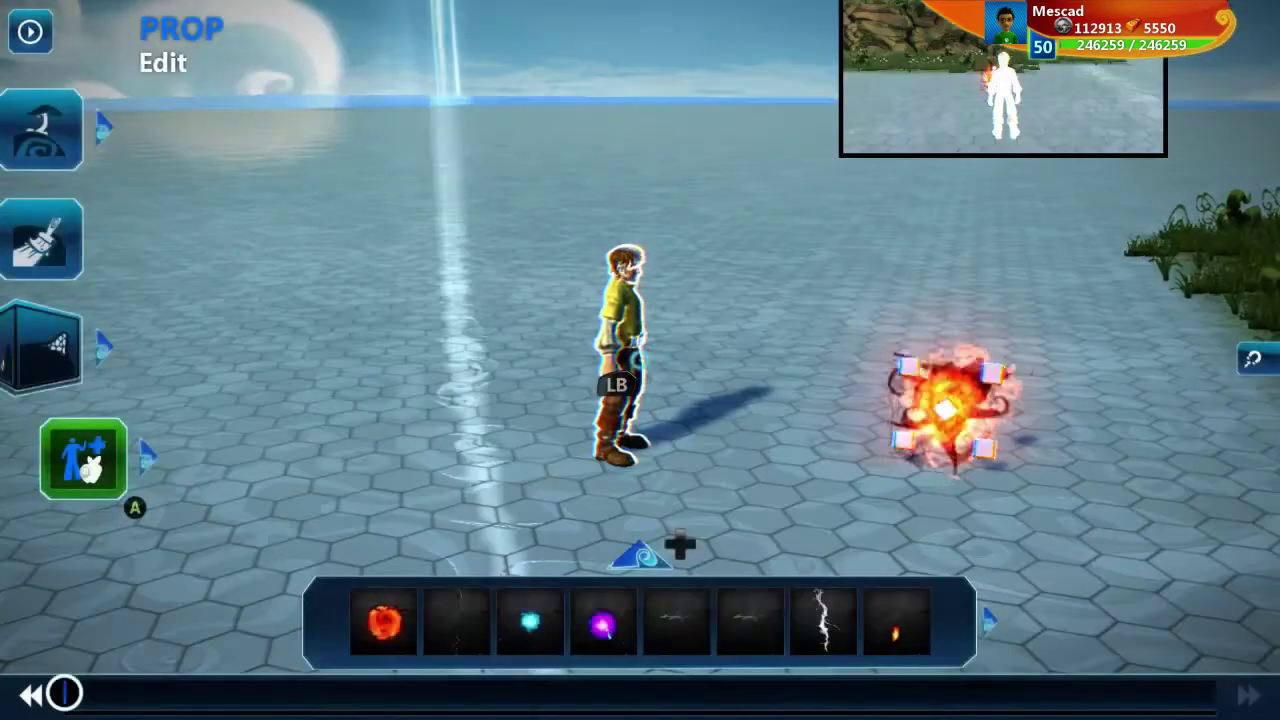
Play the level again and test the changed fireball attack toward the cliff and the open ground
key(Escape)
key(Right)
key(a)
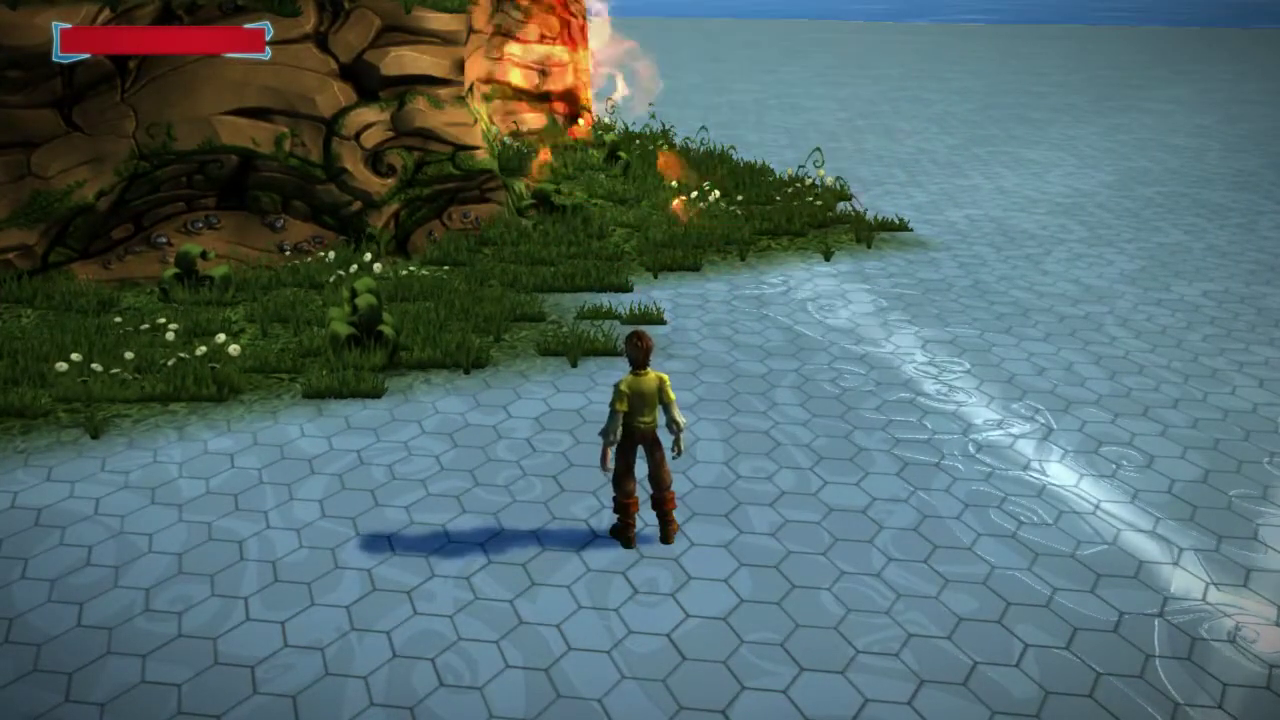
key(d)
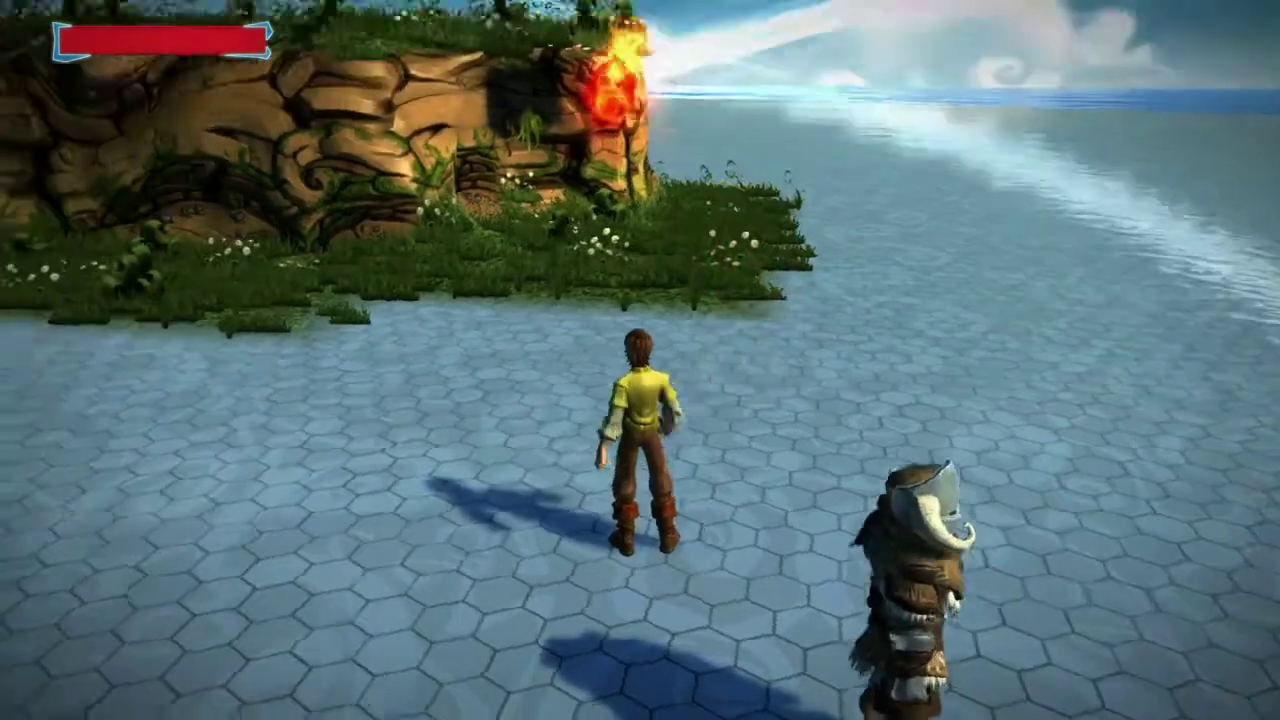
key(w)
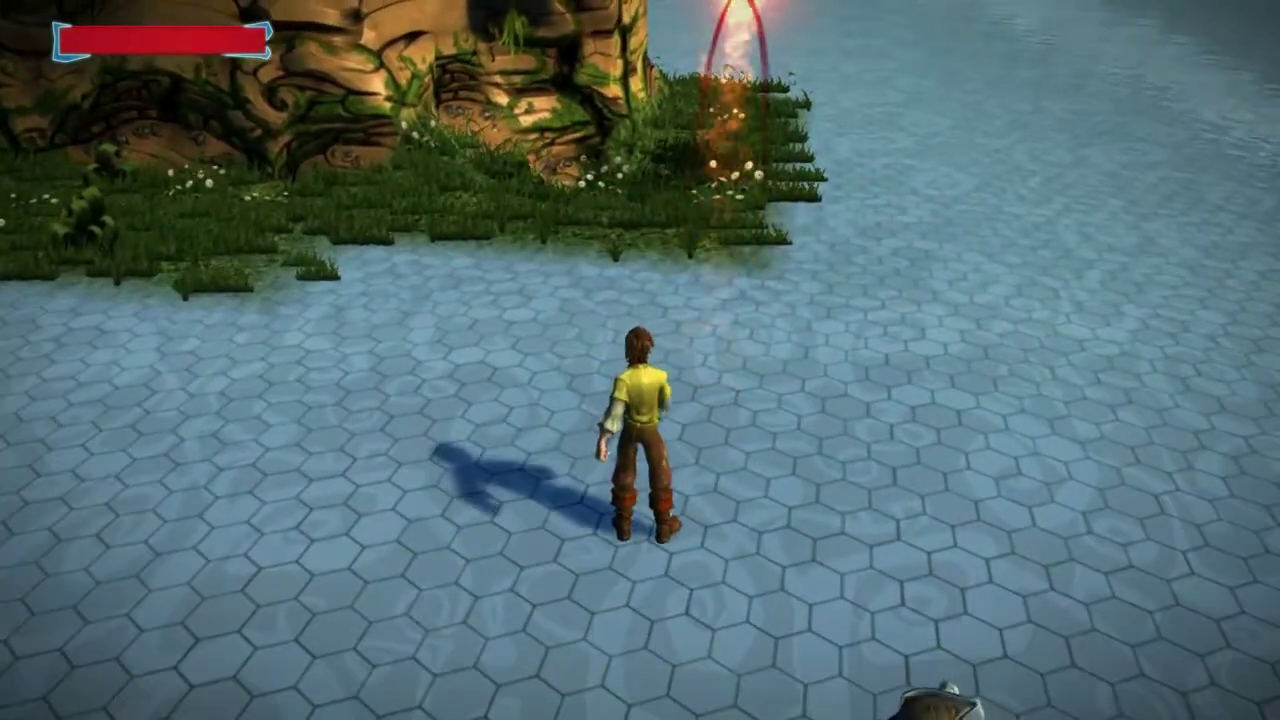
key(w)
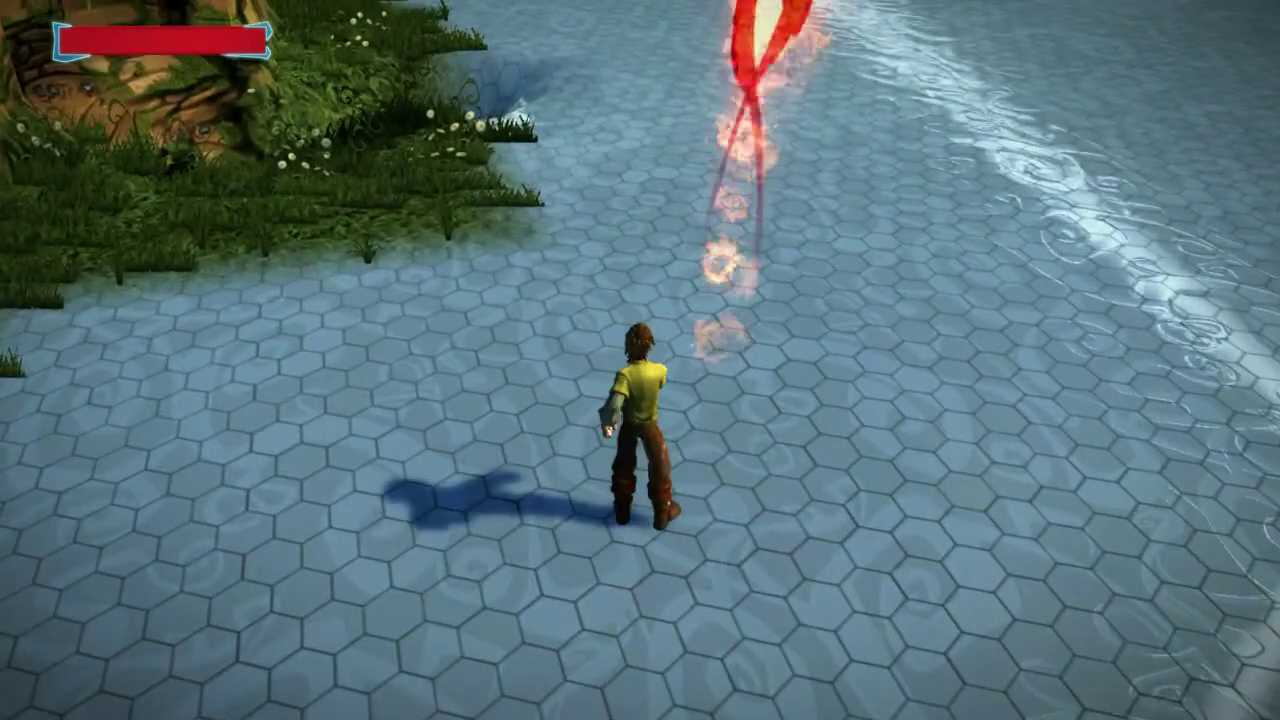